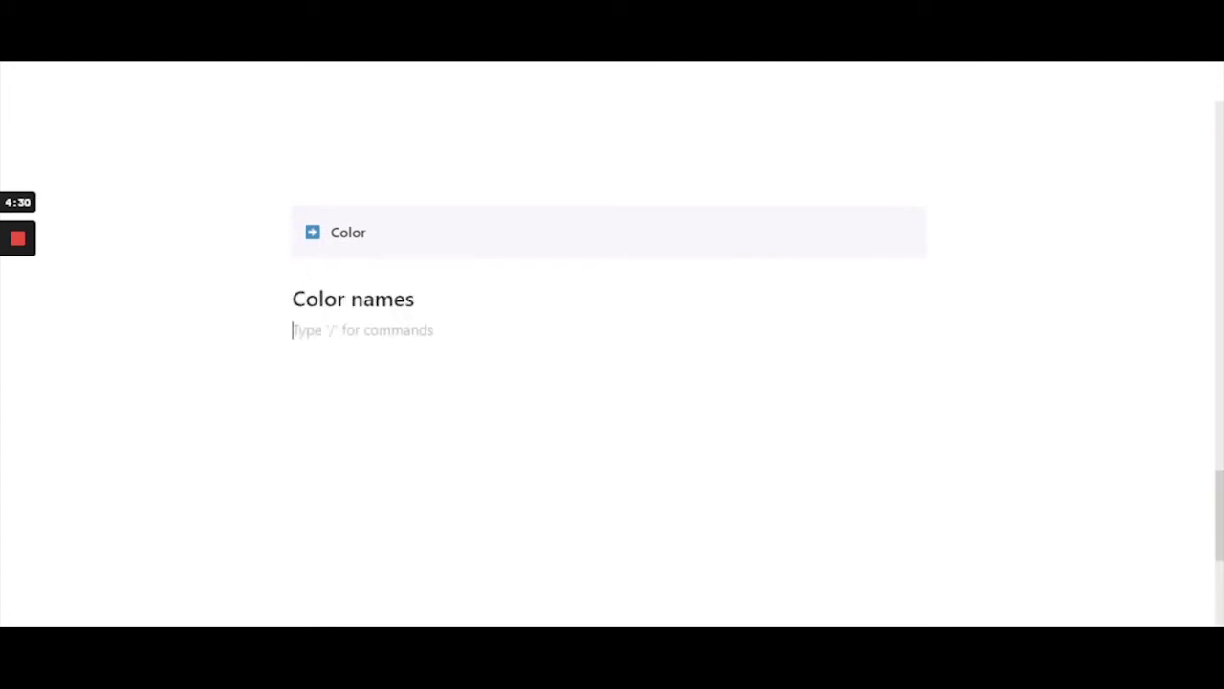
Step: List the color names aquemarine, blue, cornflowerblue, goldenrod and teal on separate lines under the Color names heading
text(aqu)
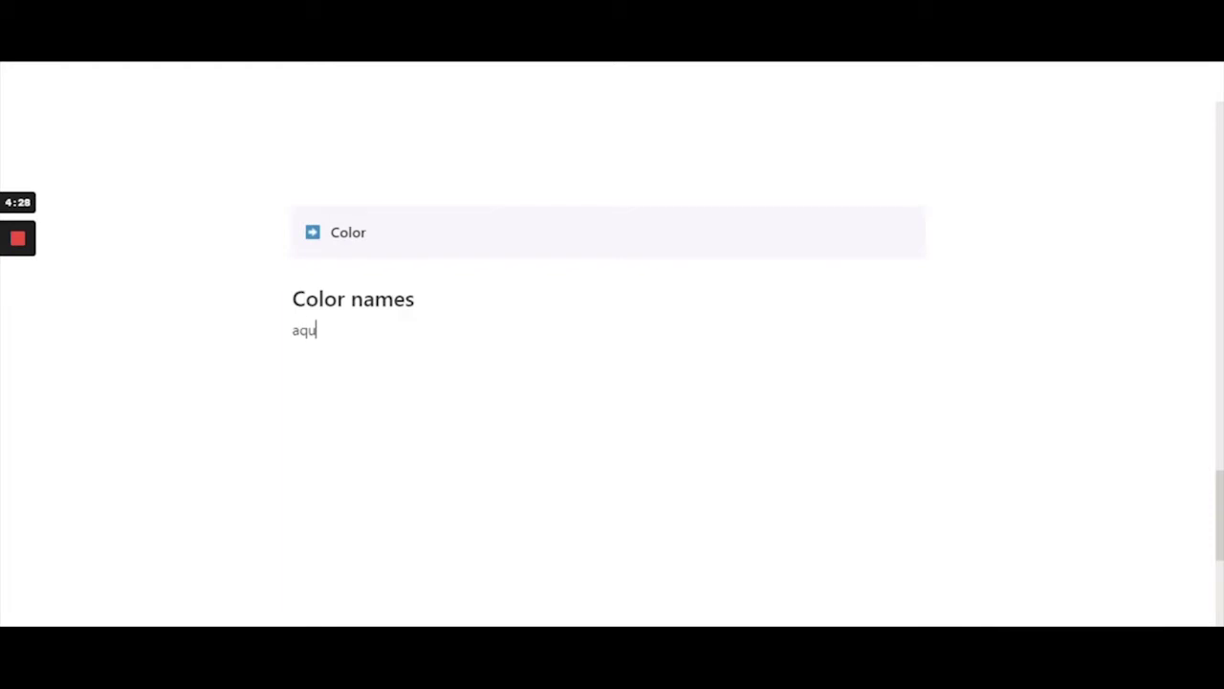
text(emarine)
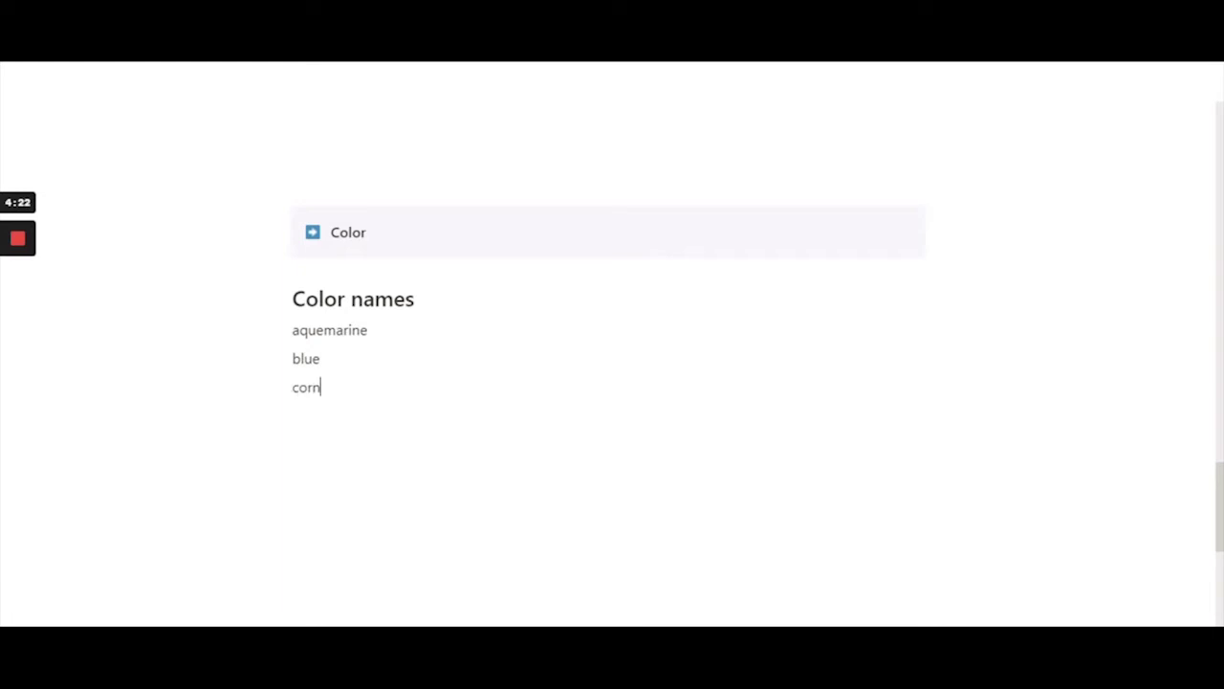
text(owerblue)
key(Return)
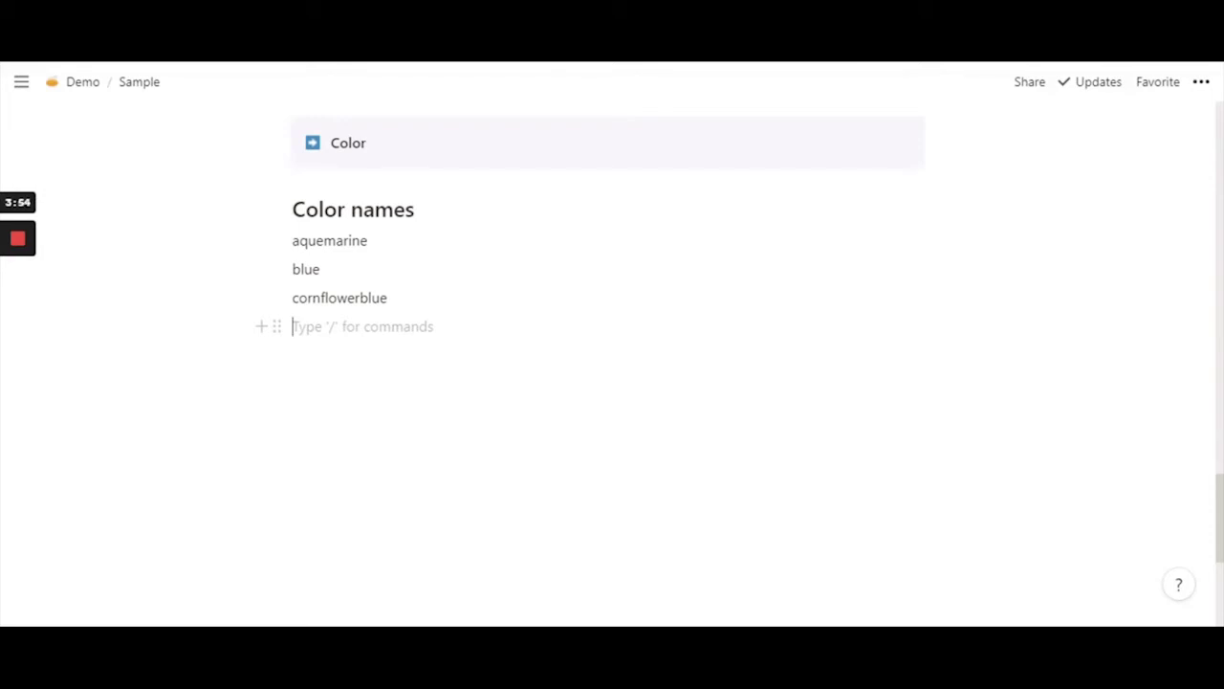
text(g)
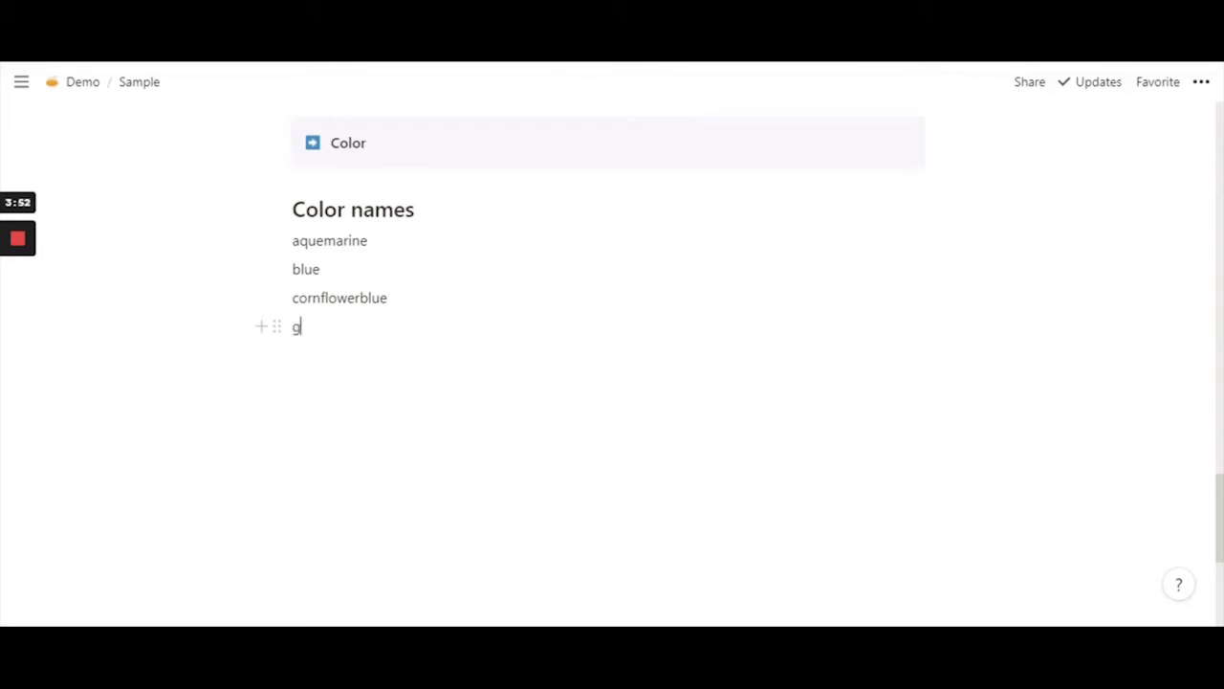
text(oldenrod)
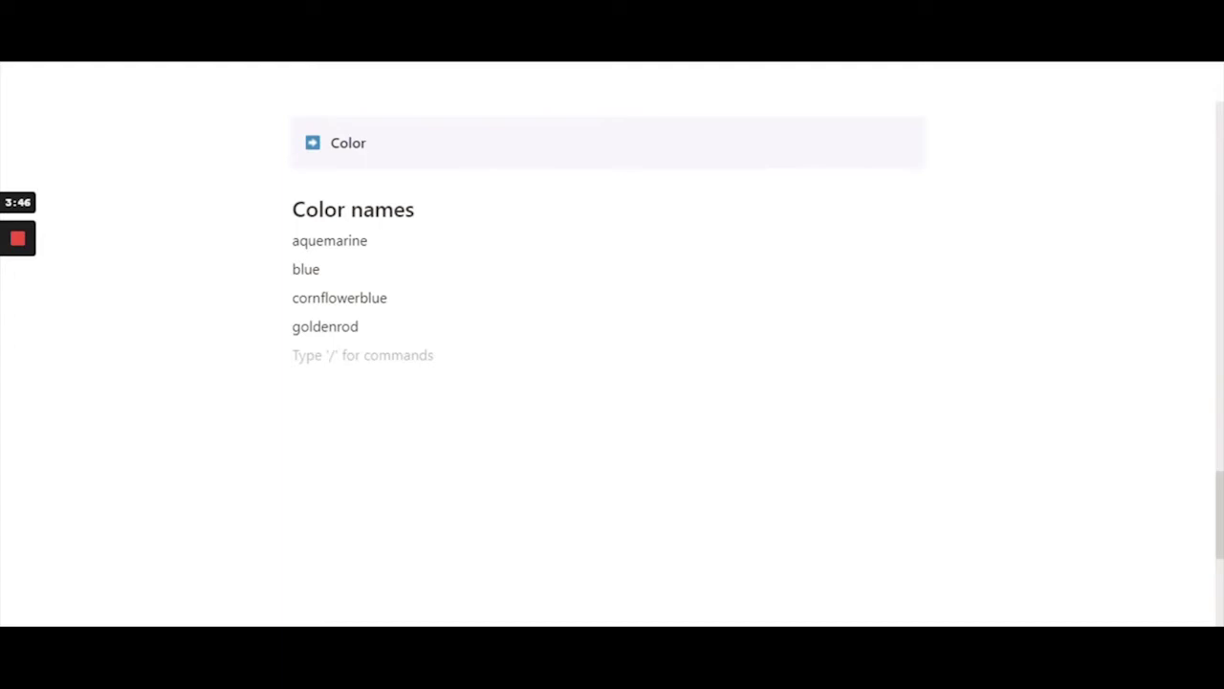
text(teal)
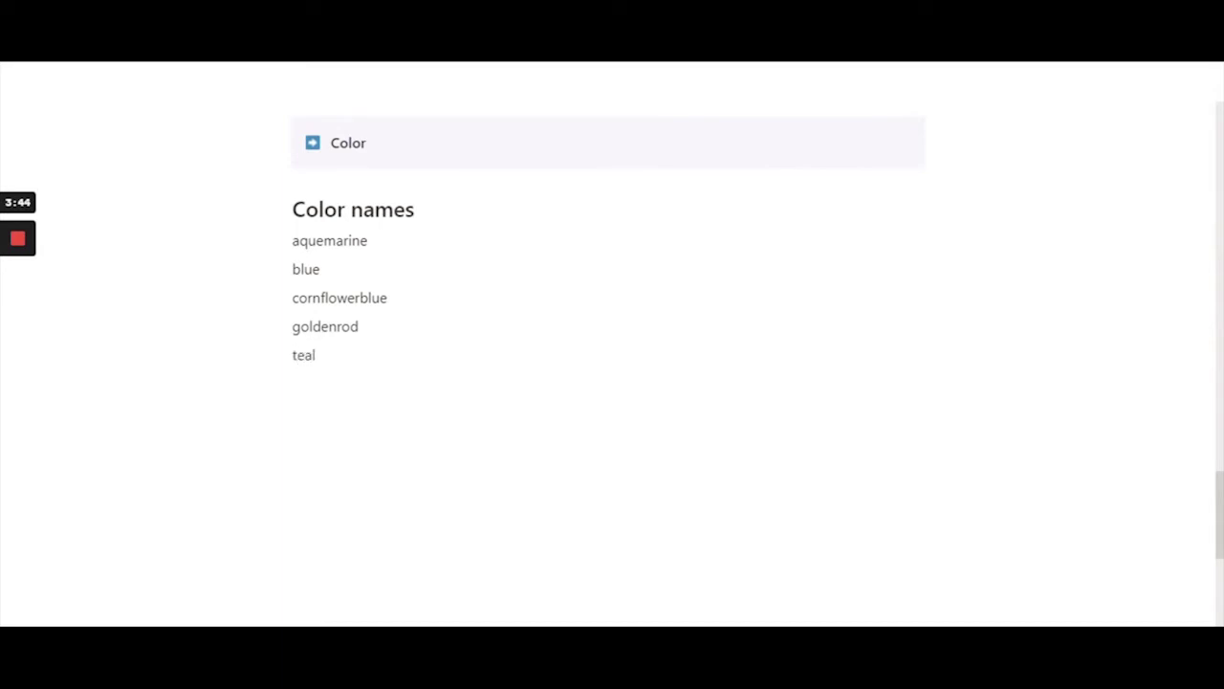
Step: Add skyblue, orchid and lavender on separate lines below teal in the color list
key(Return)
text(skyblue)
key(Return)
text(o)
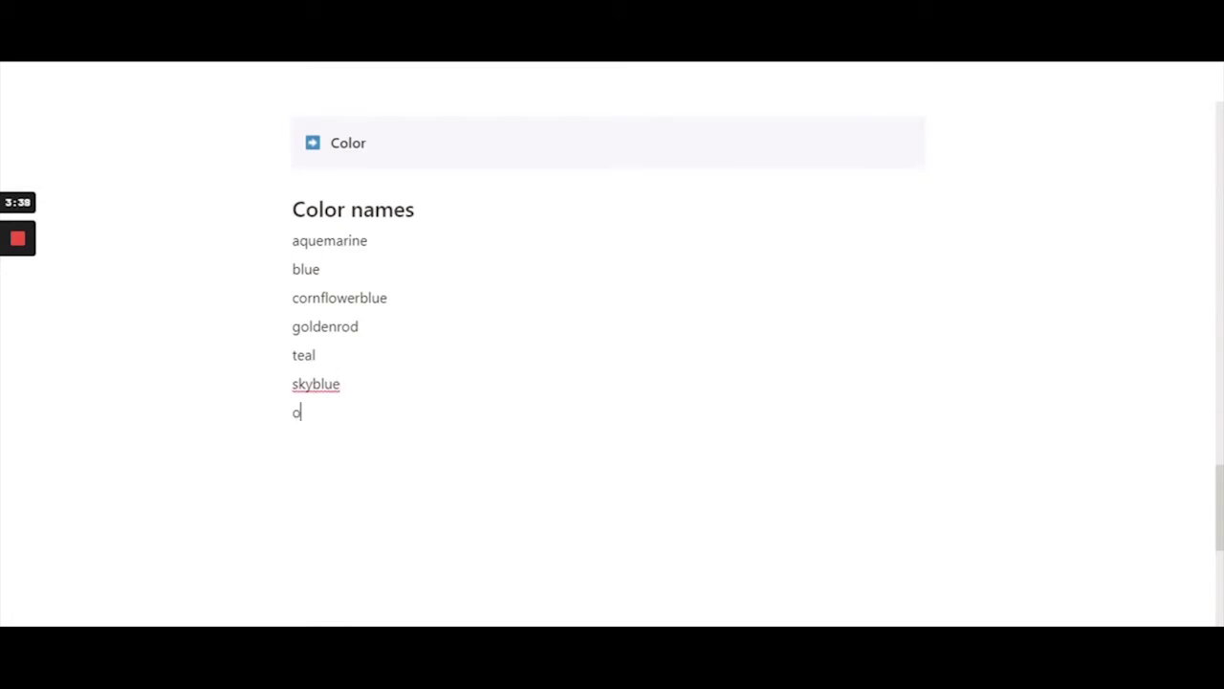
text(rchid)
key(Return)
text(lavender)
key(Return)
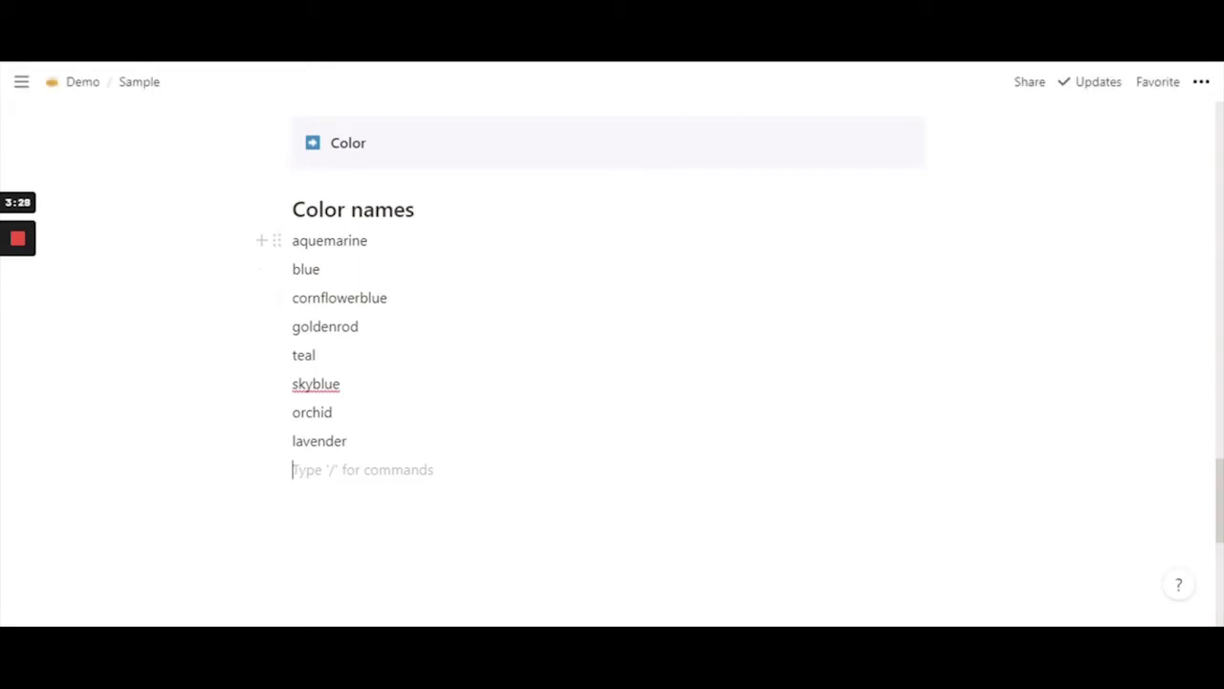
scroll(278, 459, down, 1)
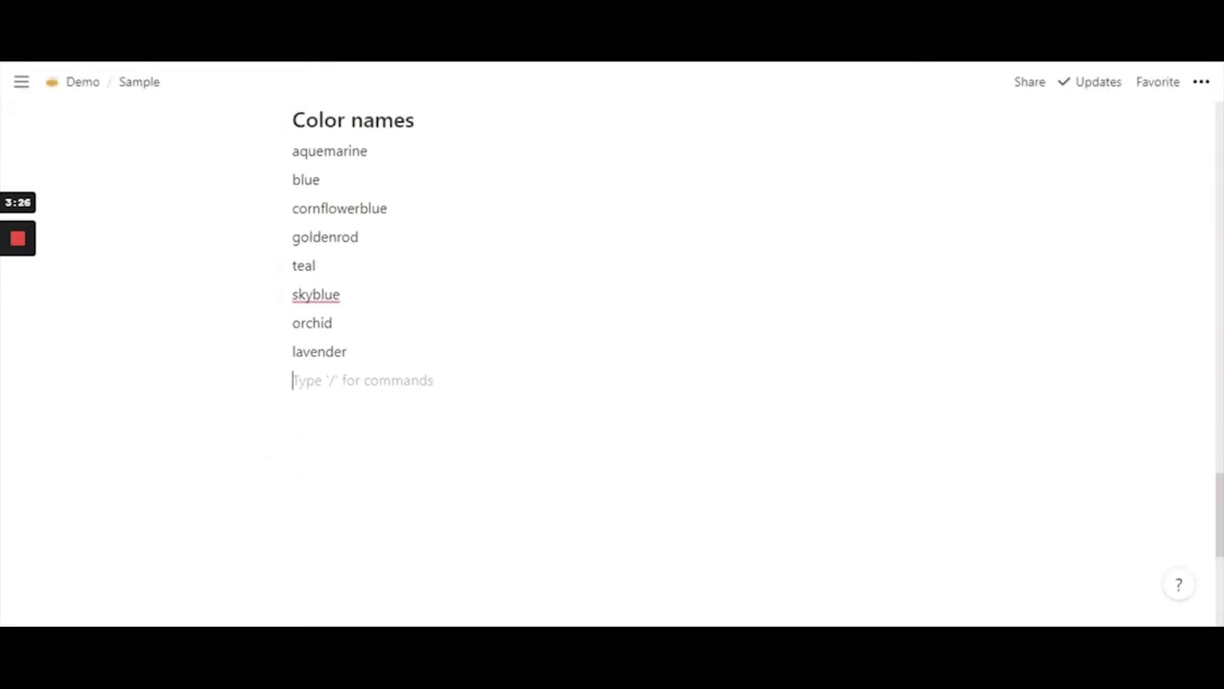
scroll(277, 469, up, 1)
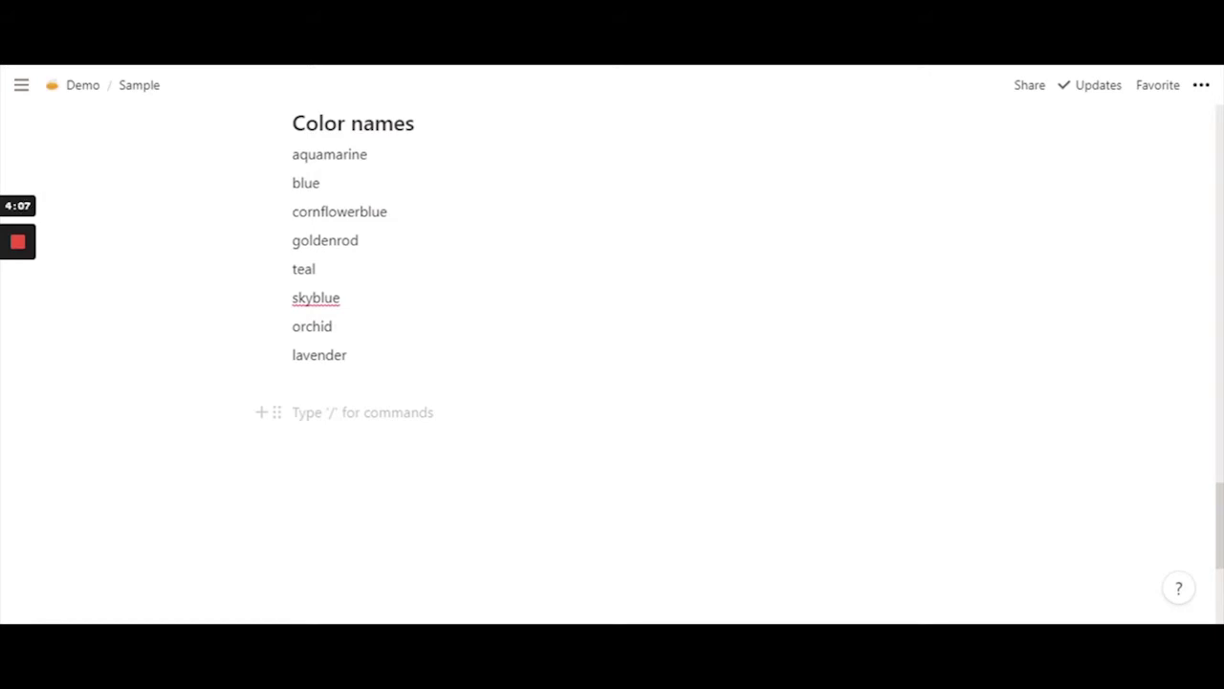
Step: Write "Hello" on the empty line below the color list and convert it into an inline equation
text(Hello)
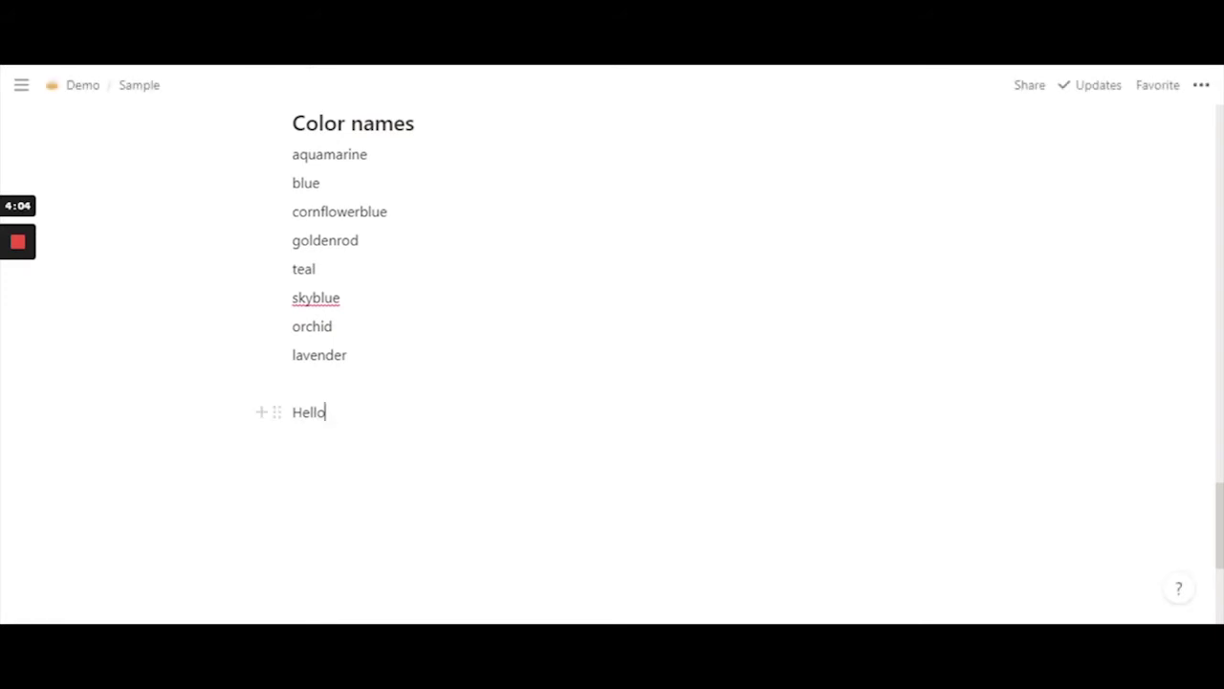
key(shift+Home)
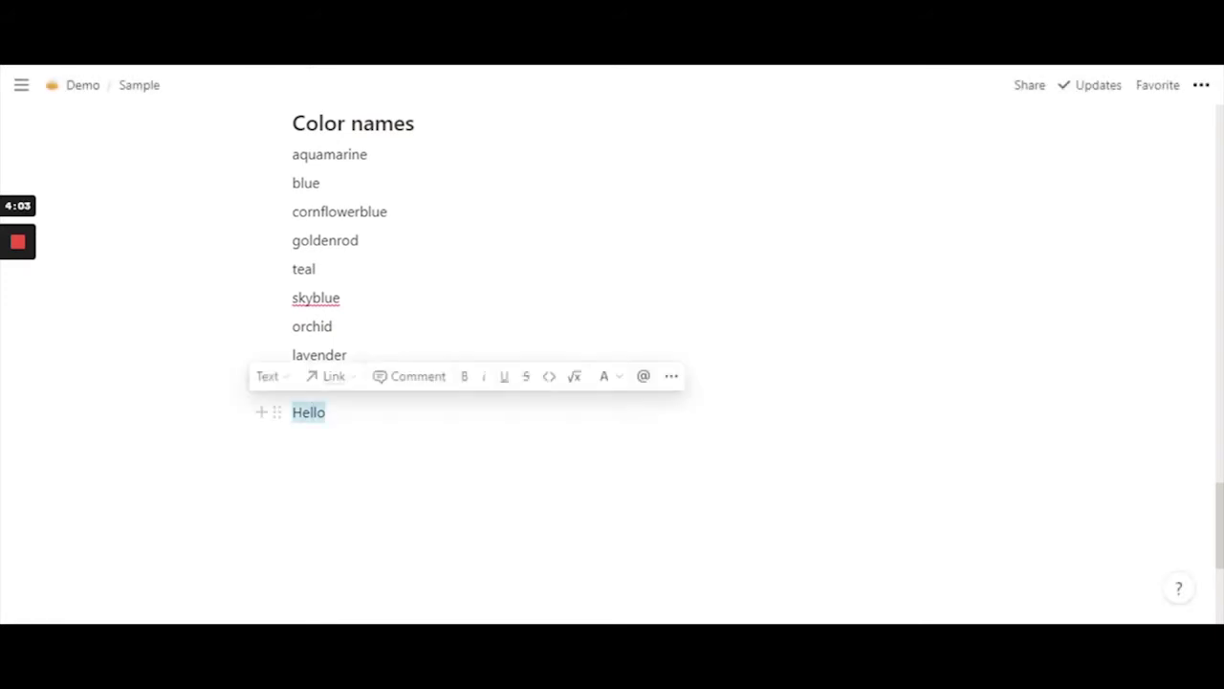
click(575, 377)
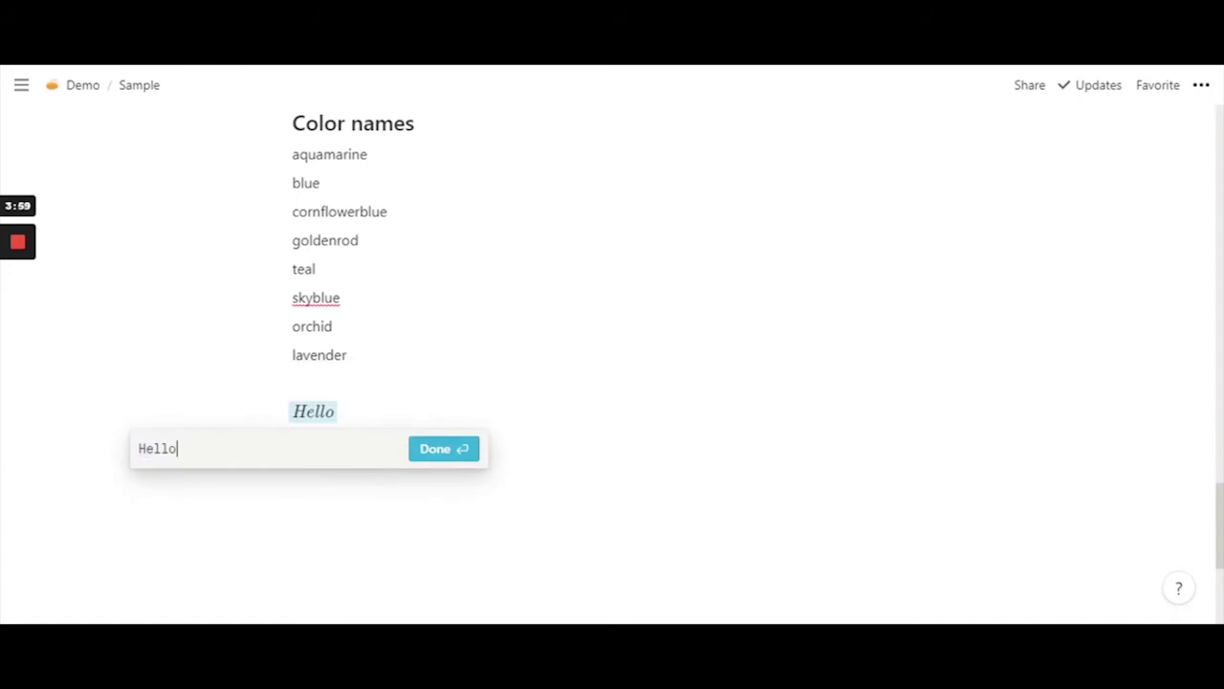
Step: Color the Hello equation aquamarine by putting "\color {aquamarine}" before Hello and save it
key(Left)
key(Left)
key(Left)
key(Left)
key(Left)
text(\color)
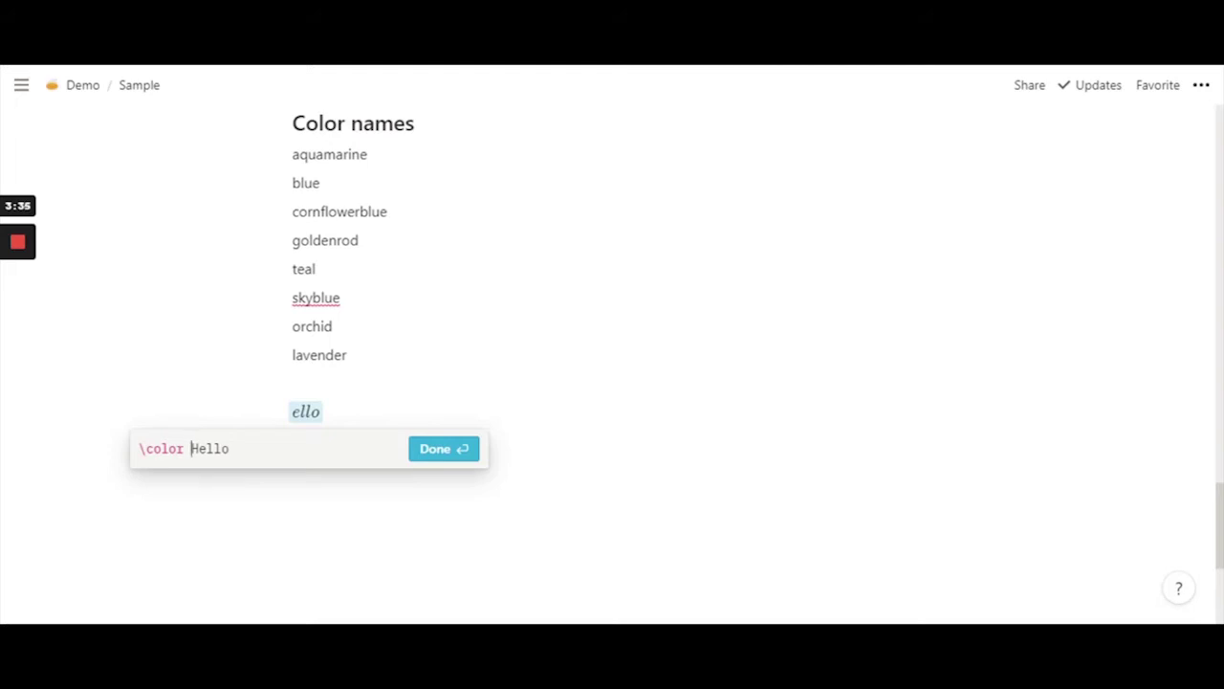
text({})
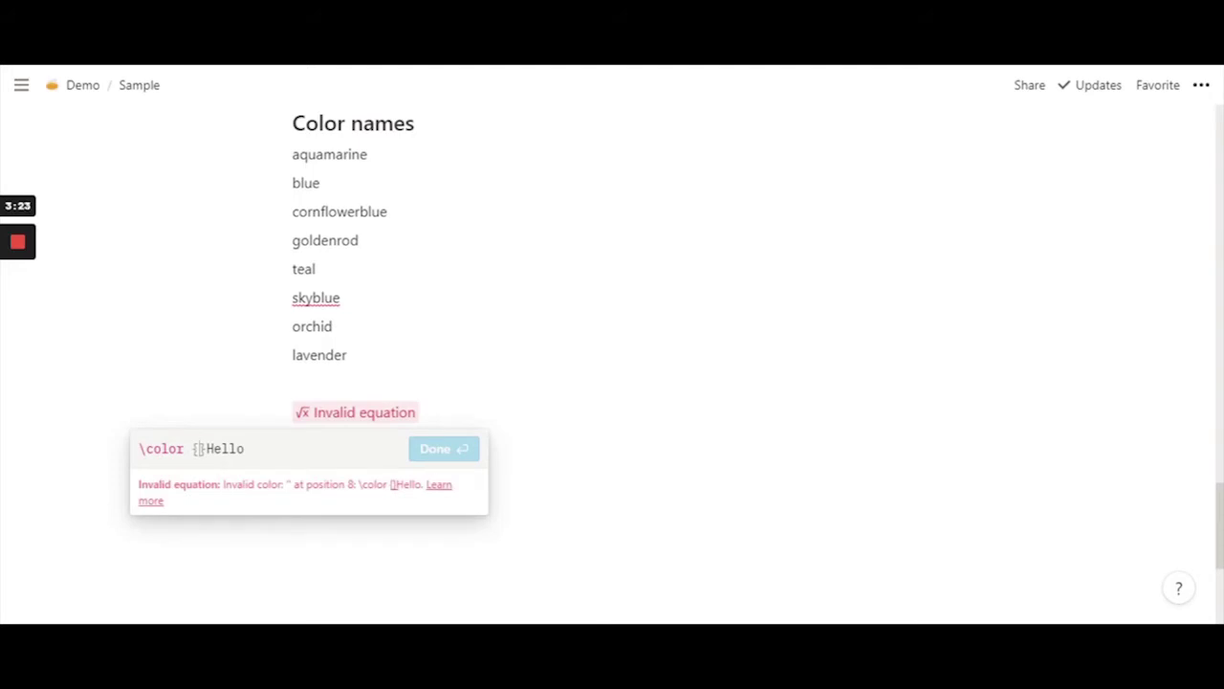
text(aquam)
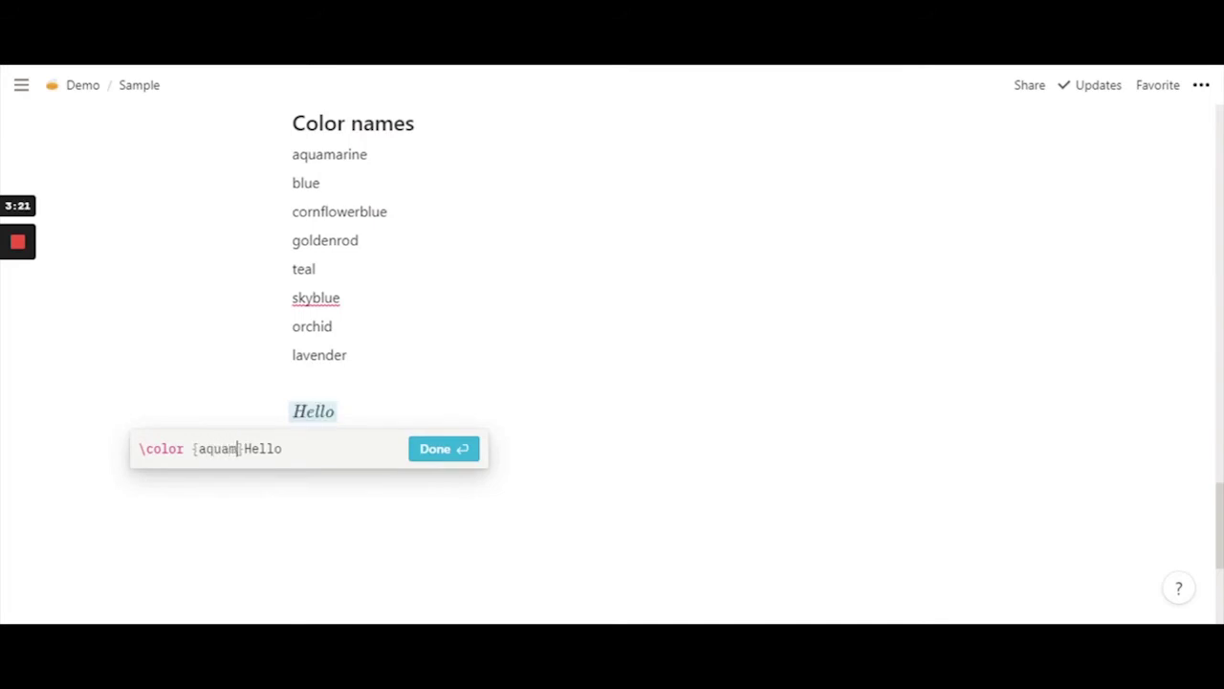
text(arine)
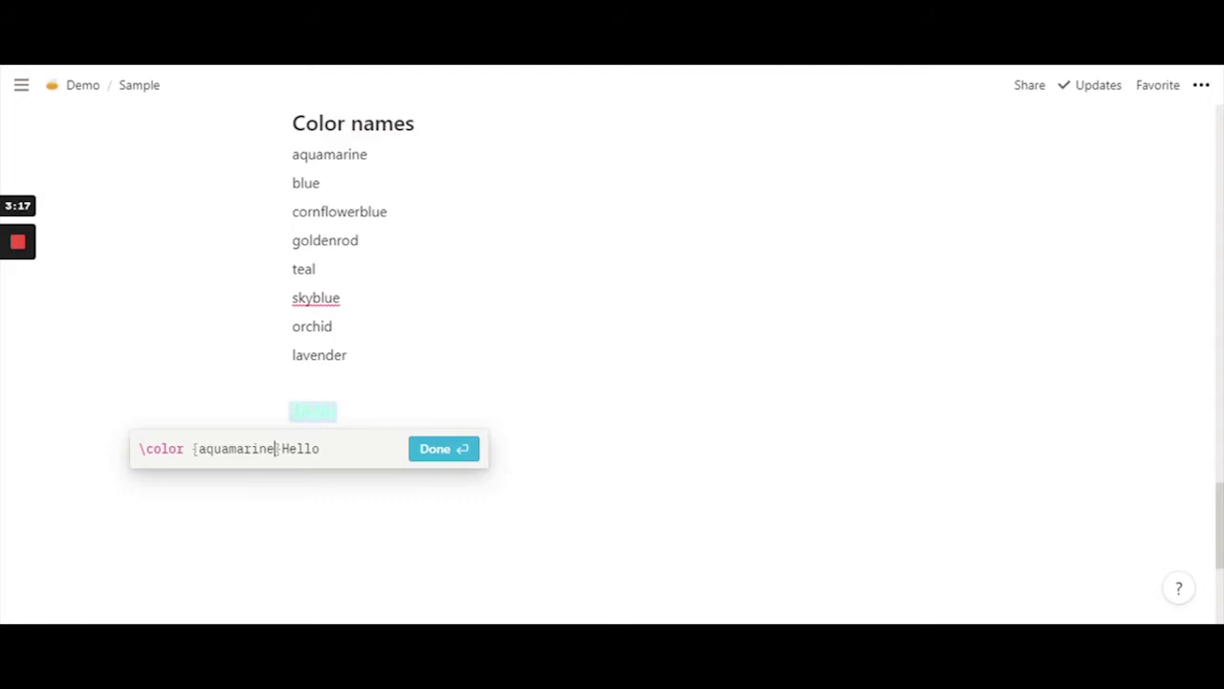
click(438, 458)
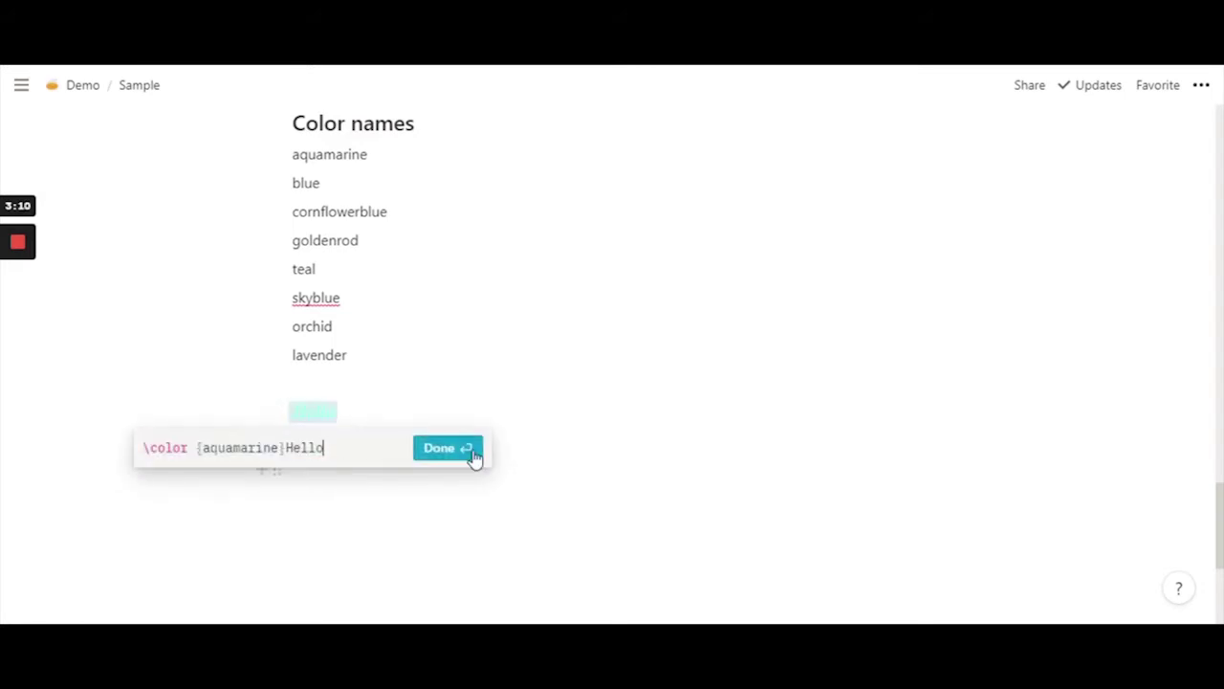
click(470, 457)
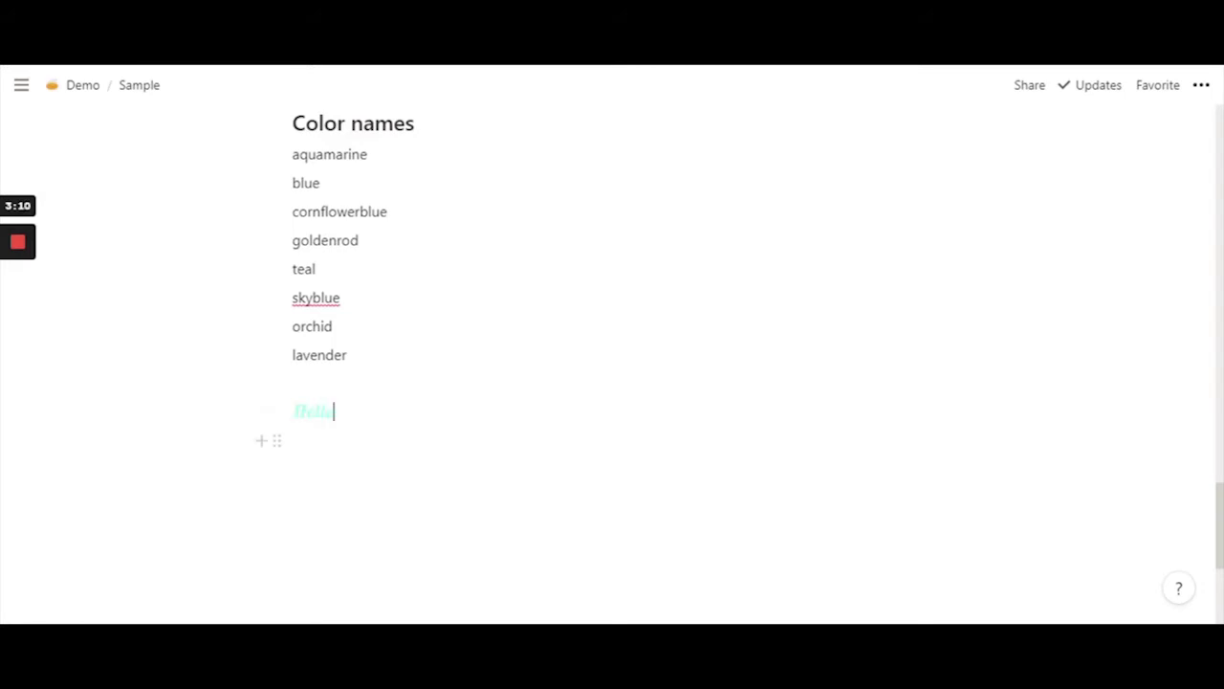
Step: Reopen the Hello equation and insert a space between {aquamarine} and Hello
key(Left)
key(Return)
key(Right)
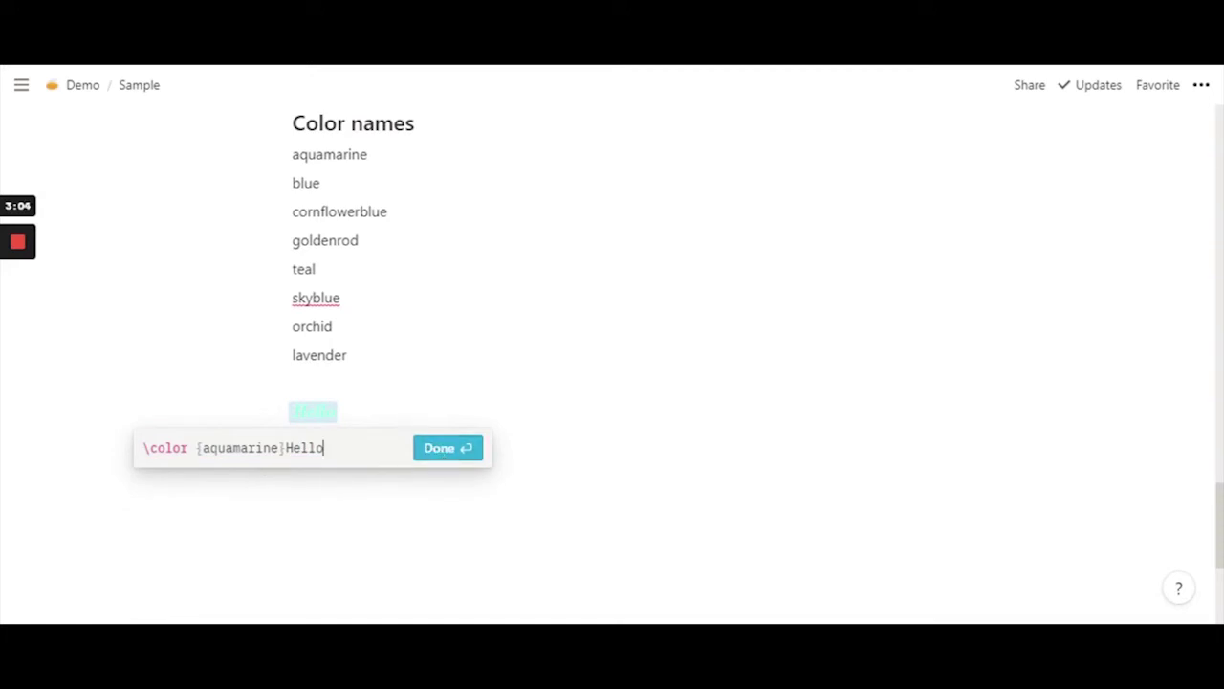
click(285, 448)
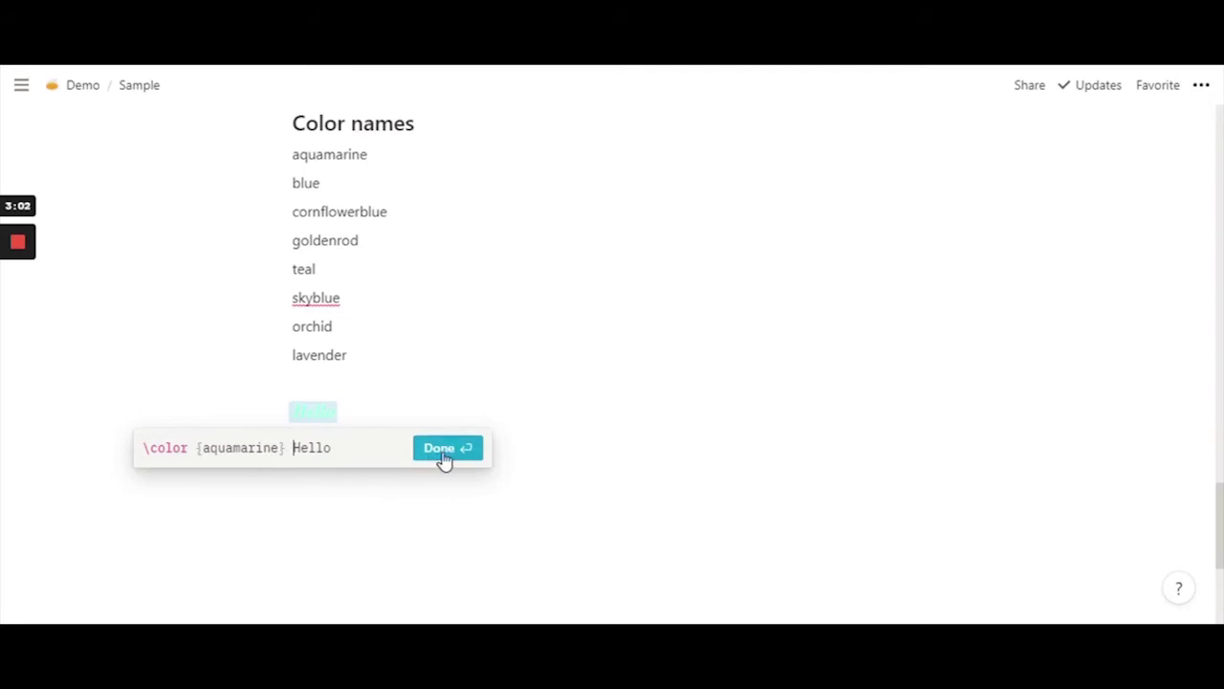
click(442, 449)
click(316, 412)
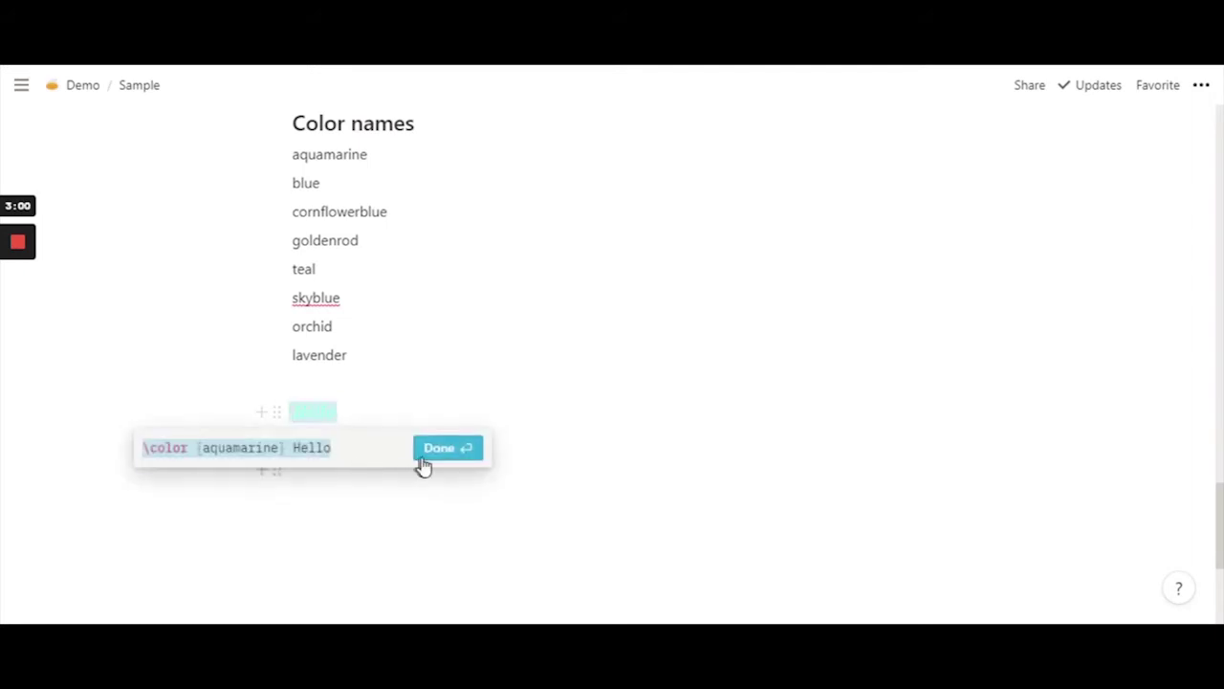
key(Return)
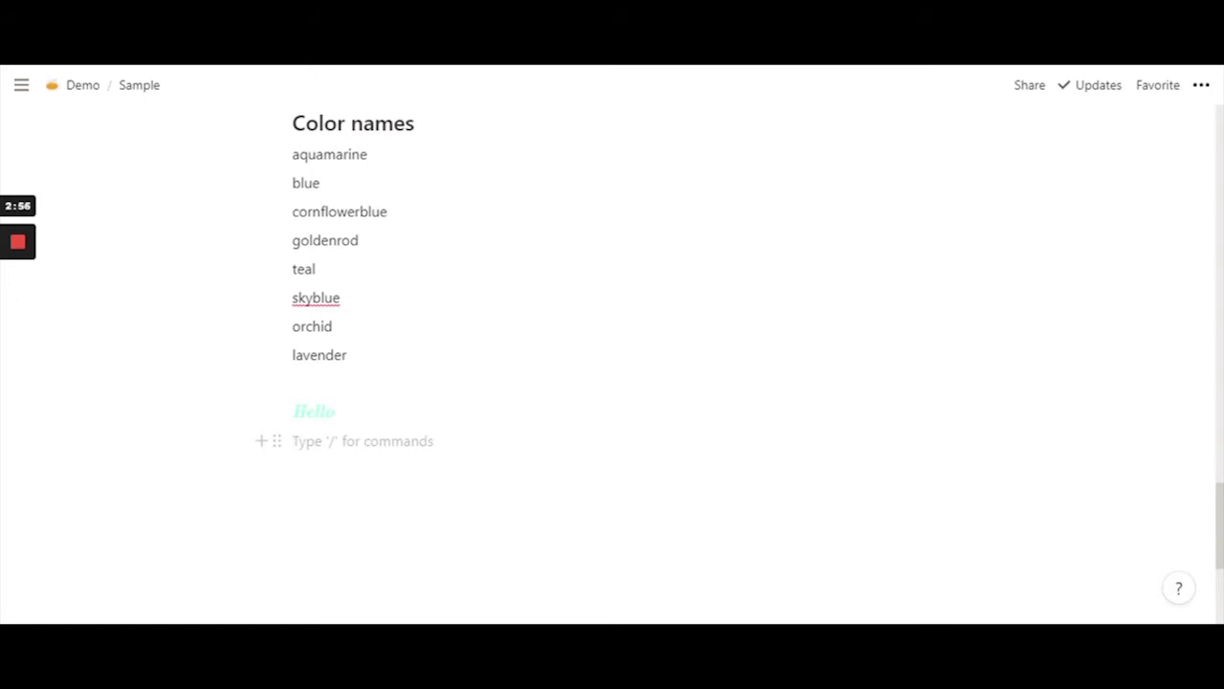
Step: Continue the line after the aquamarine Hello with the plain text ", nice to meet you !"
double_click(318, 355)
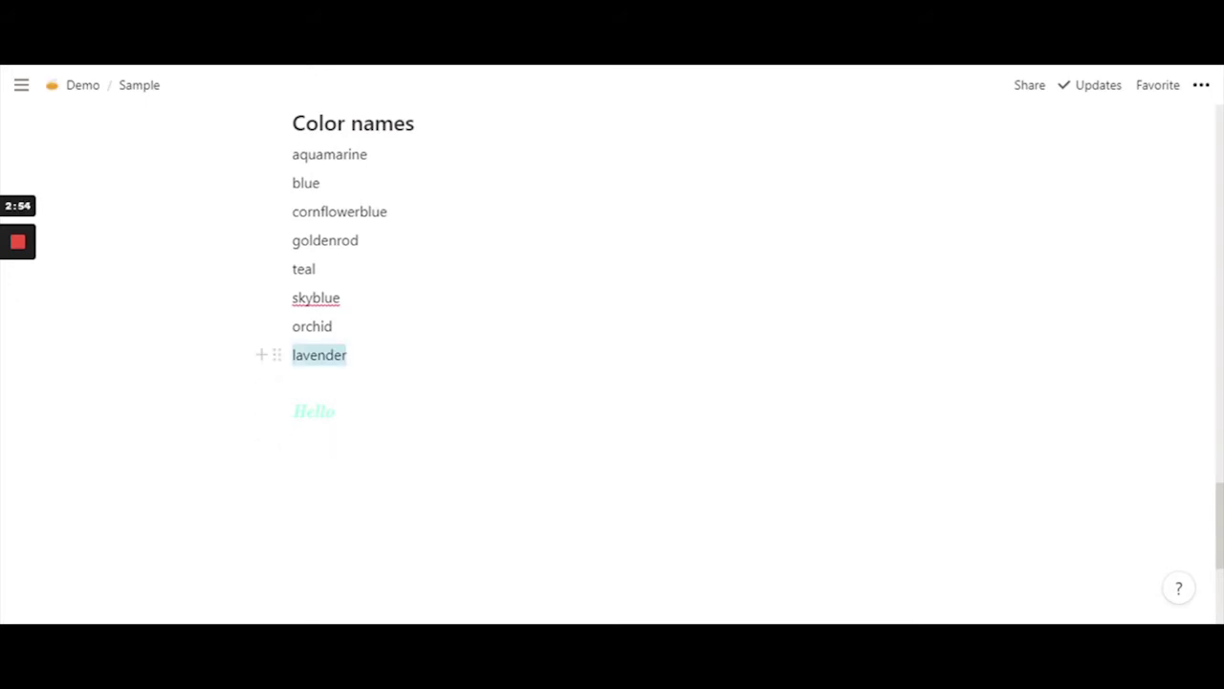
click(348, 355)
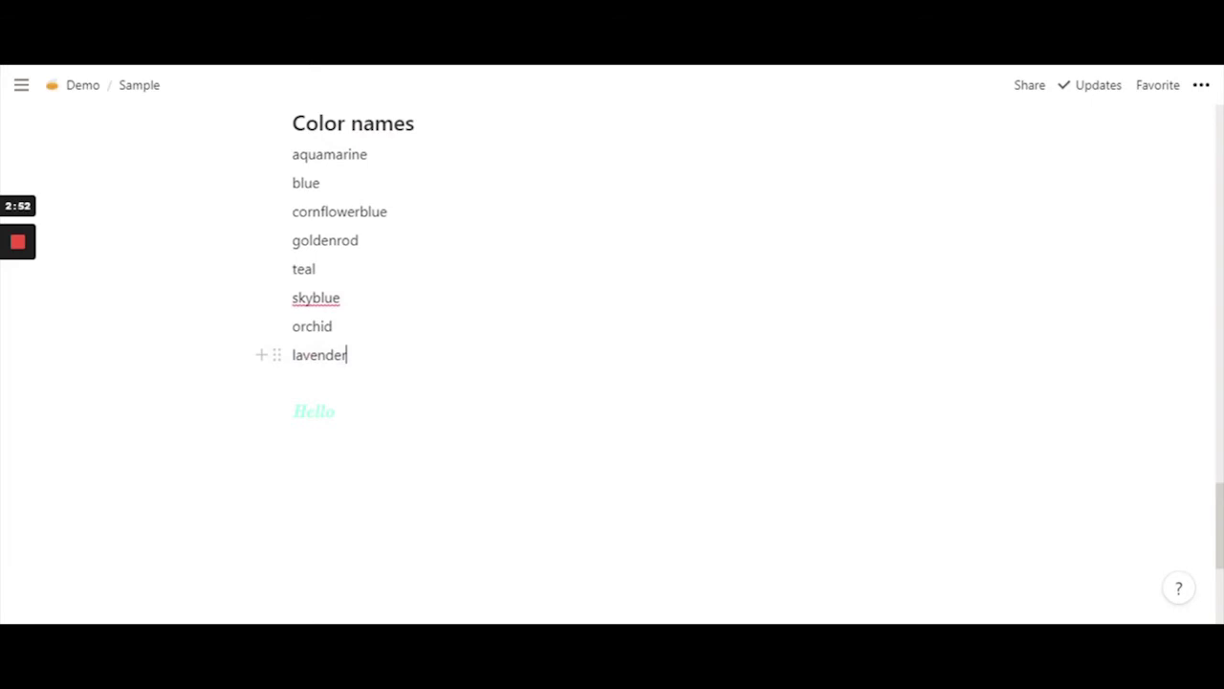
key(Down)
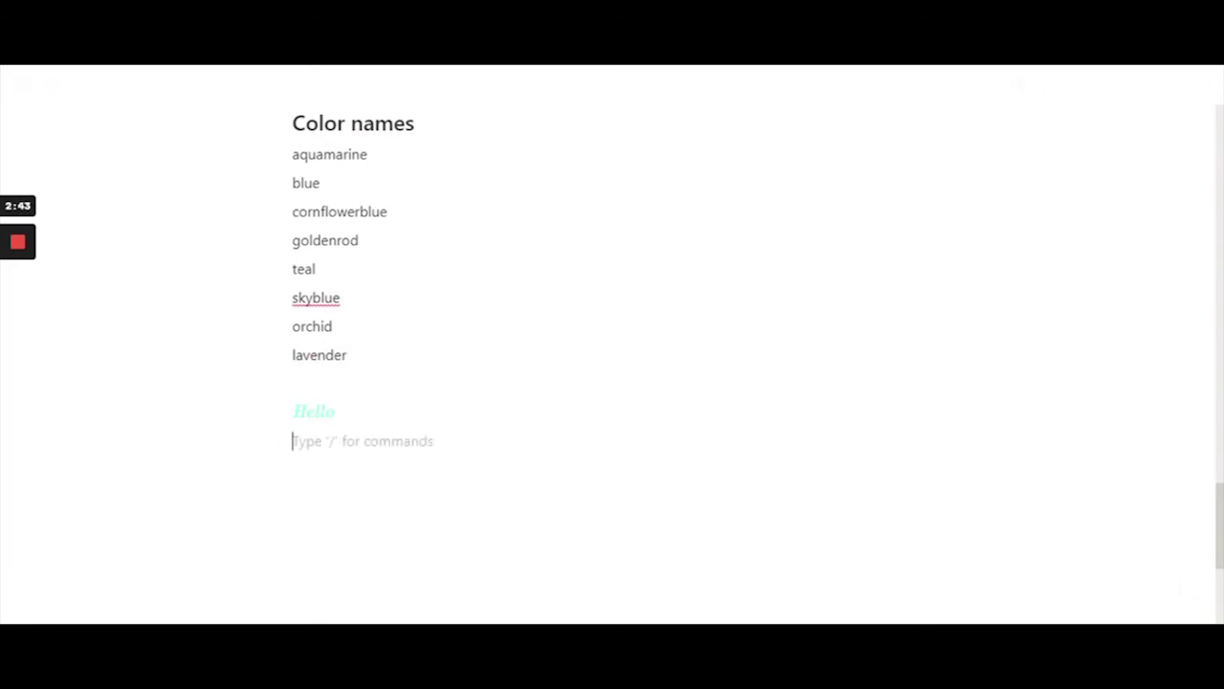
key(BackSpace)
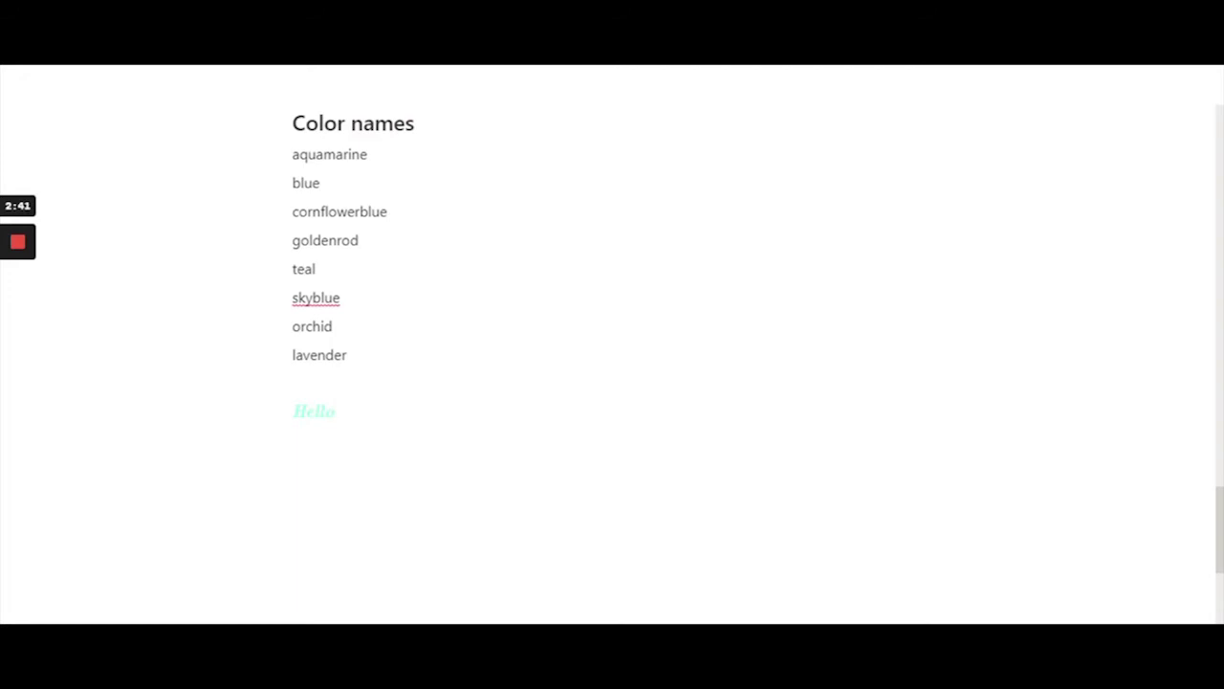
text(, nice to meet you !)
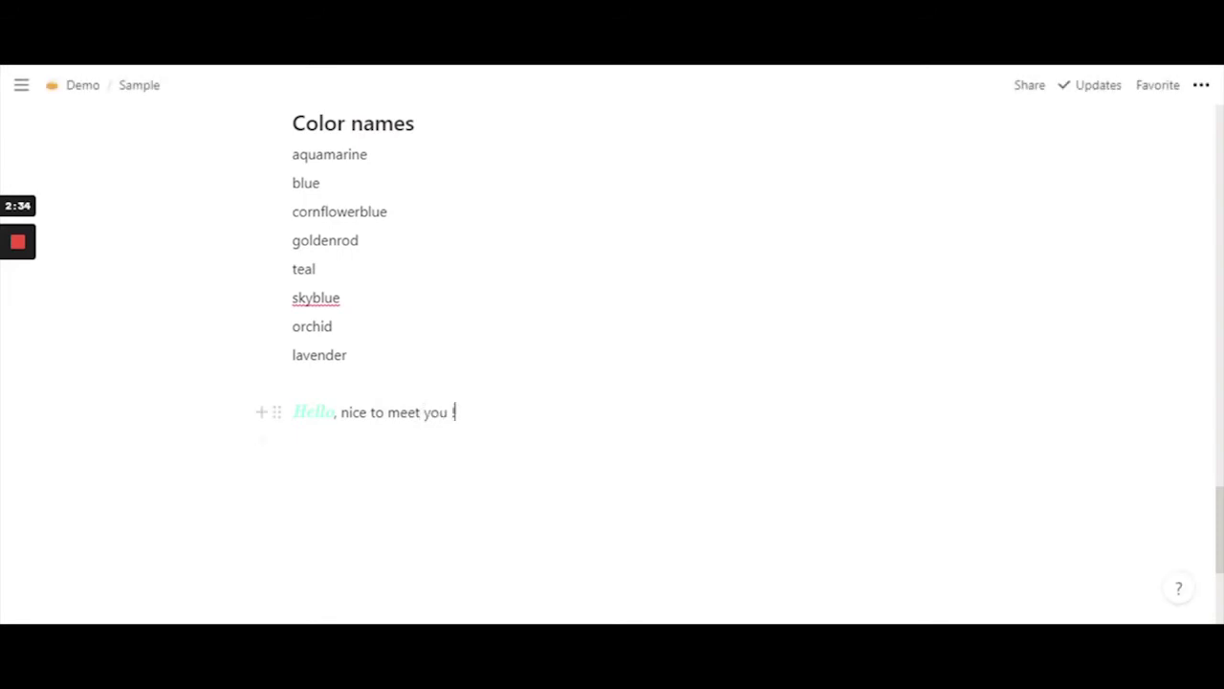
Step: Convert only the ", nice" part of the greeting into an inline equation
drag(334, 411, 456, 411)
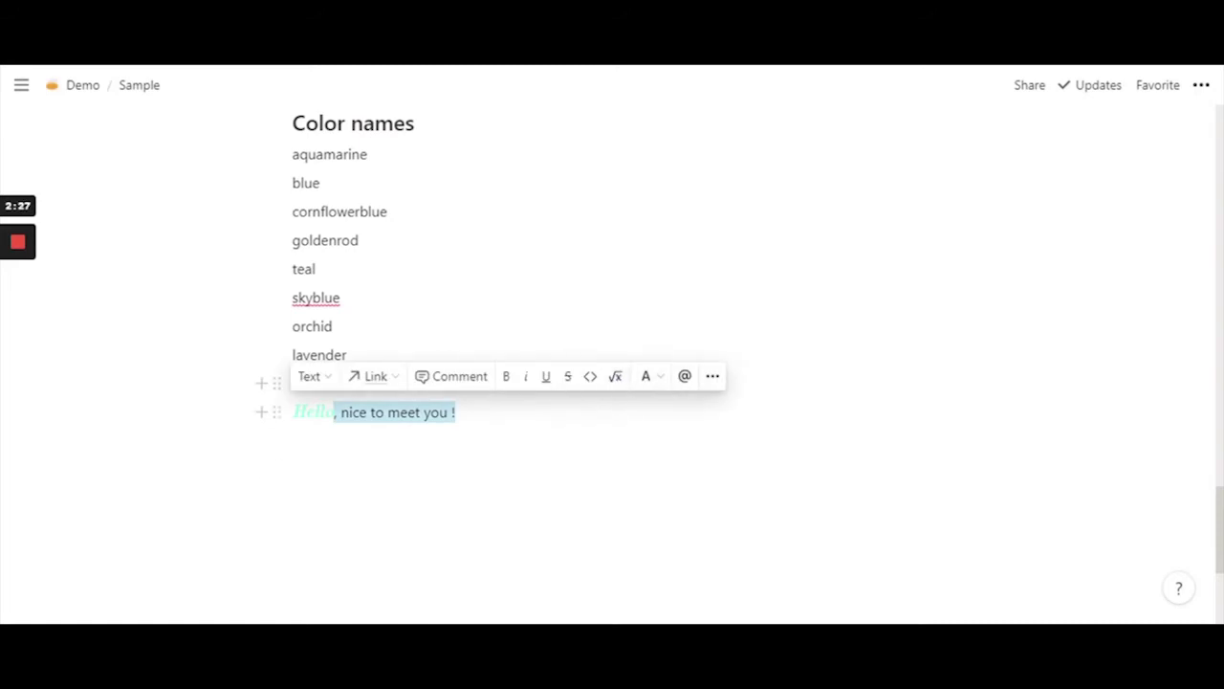
click(296, 470)
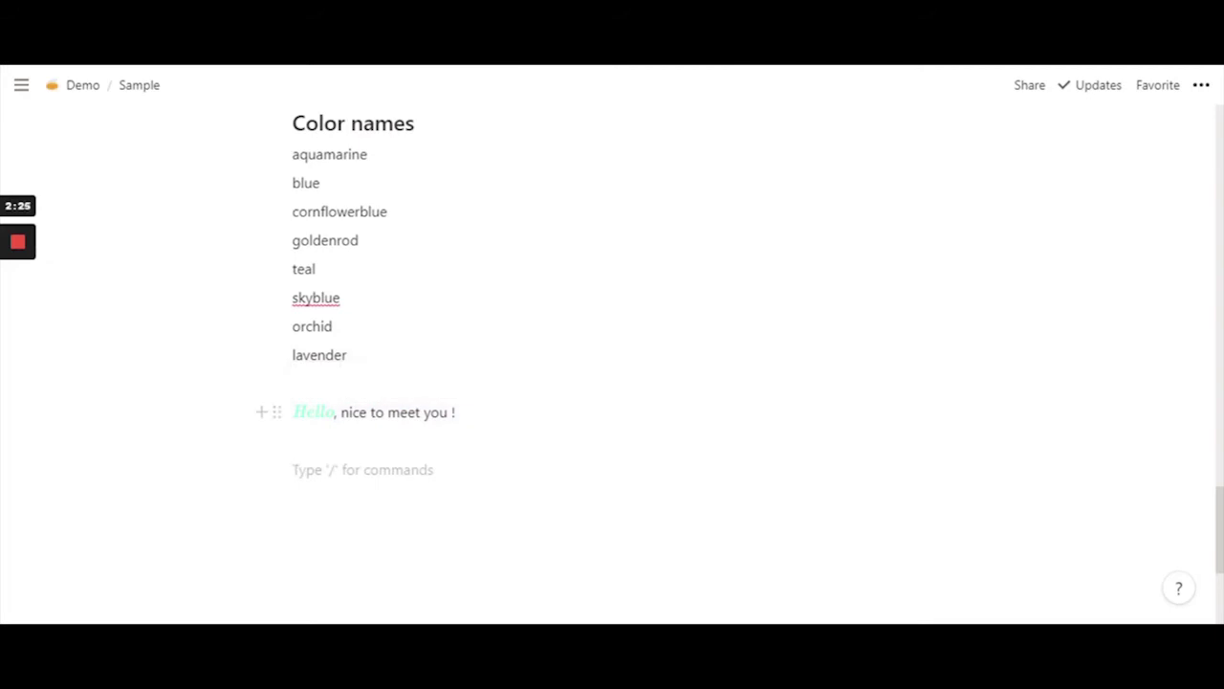
drag(334, 412, 366, 412)
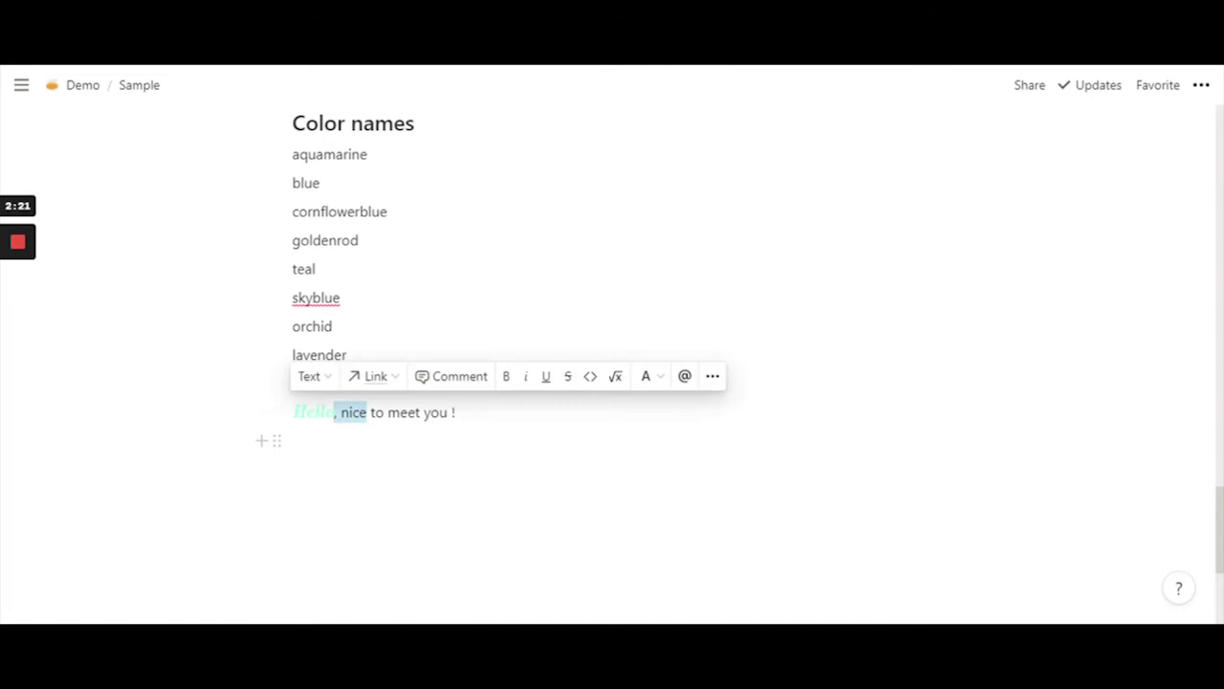
click(620, 376)
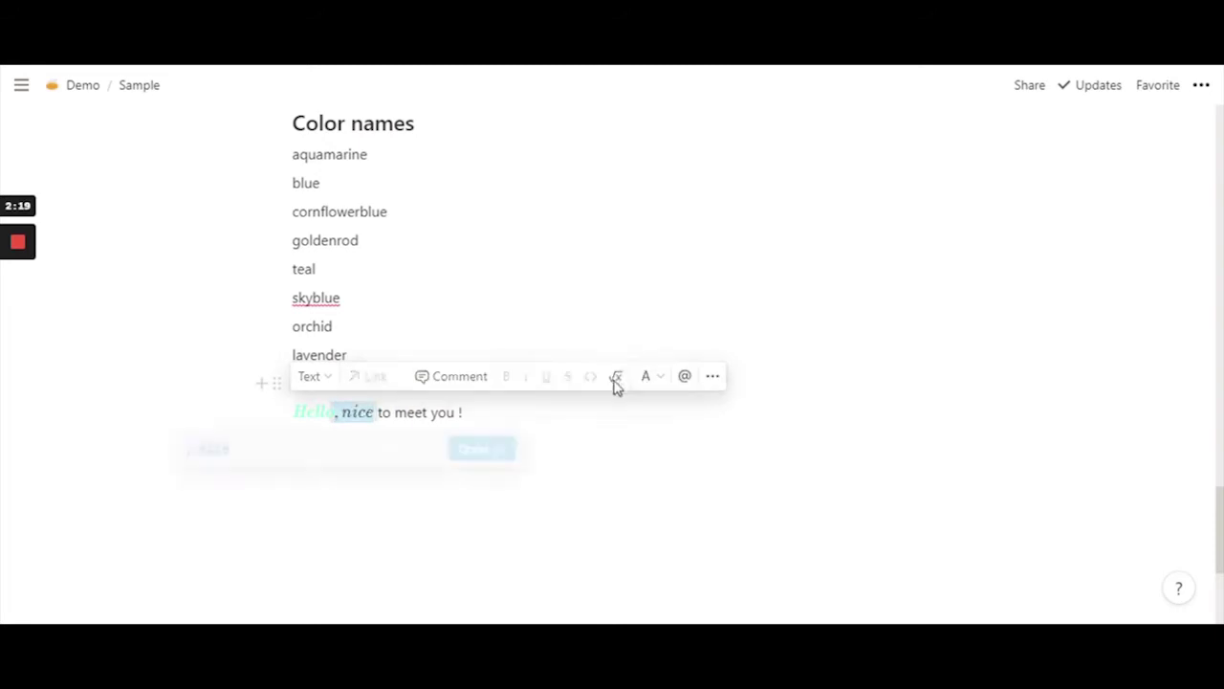
Step: Color the ", nice" equation goldenrod by putting "\color {goldenrod}" before its text and save it
key(Right)
key(Left)
key(Left)
key(Left)
key(Left)
key(Left)
key(Left)
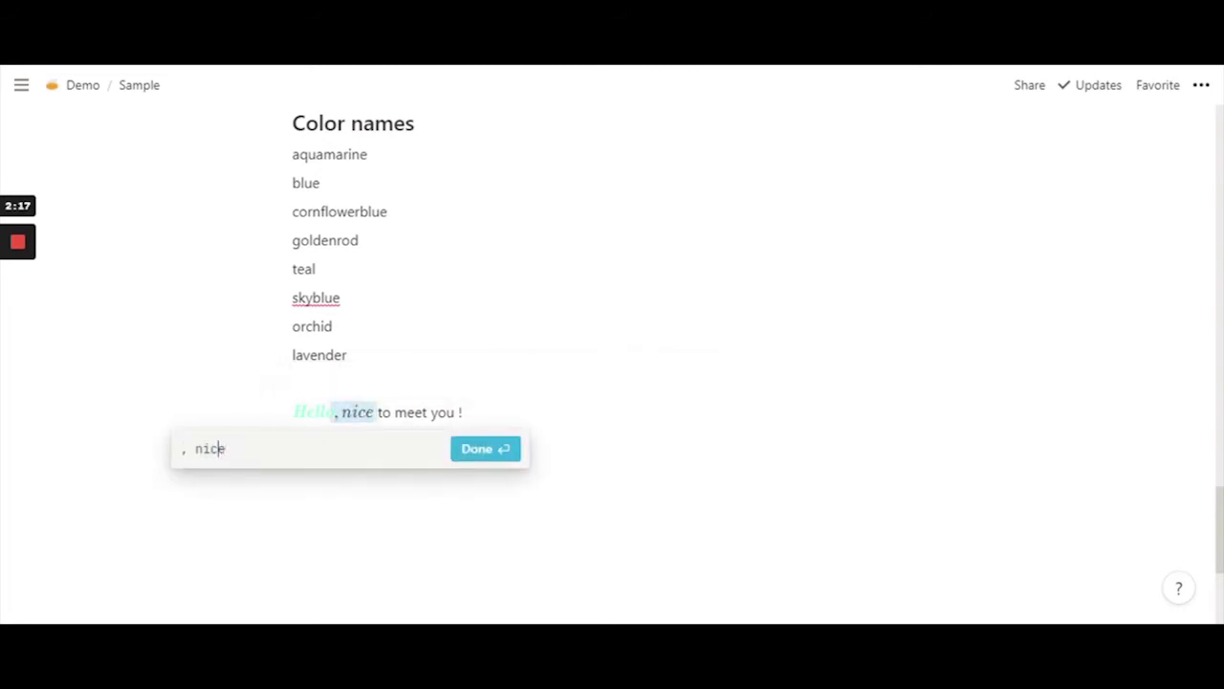
text(\color)
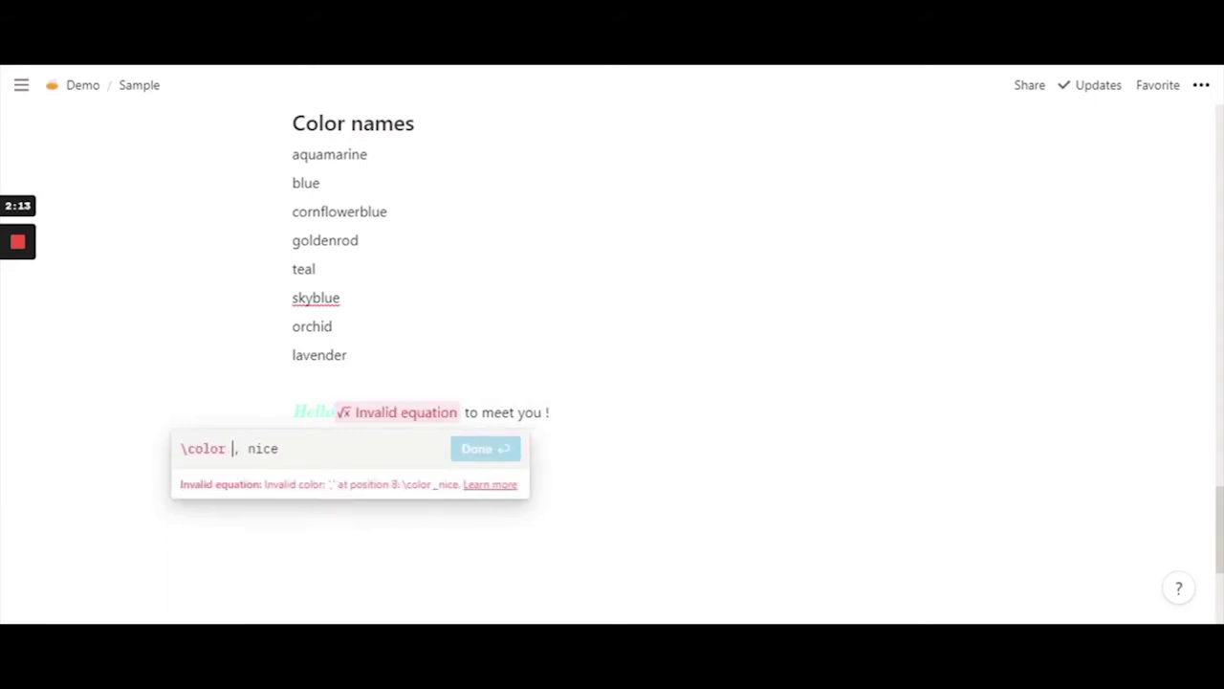
text({})
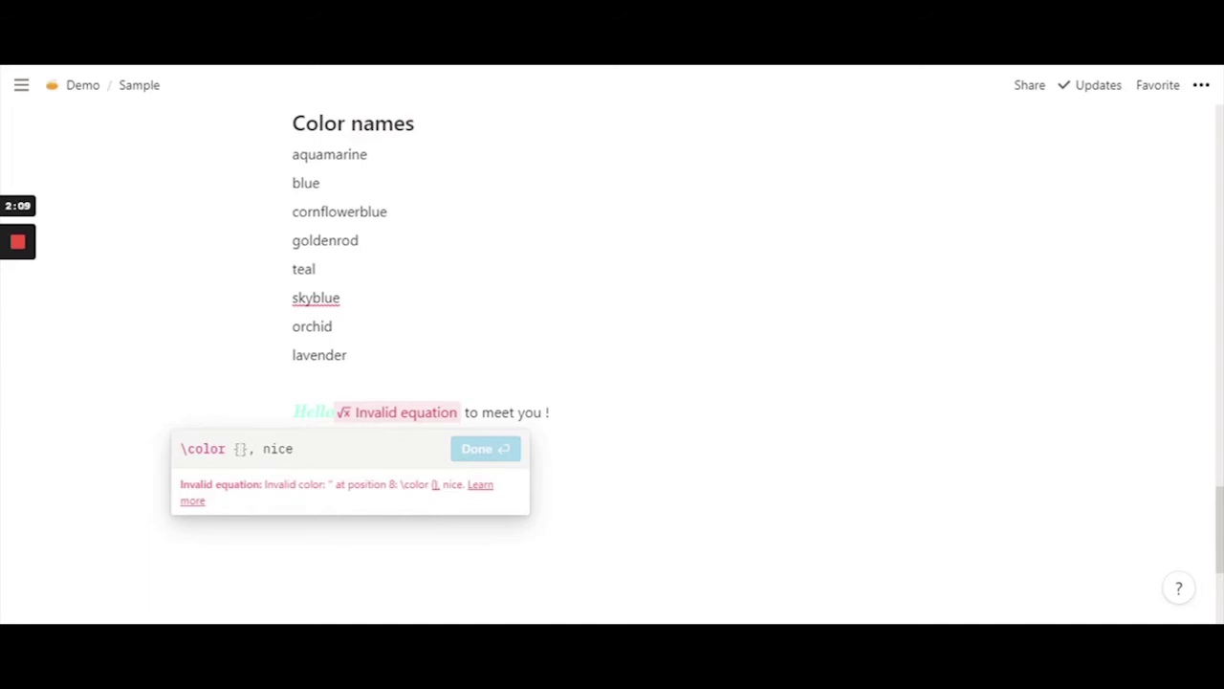
text(golde)
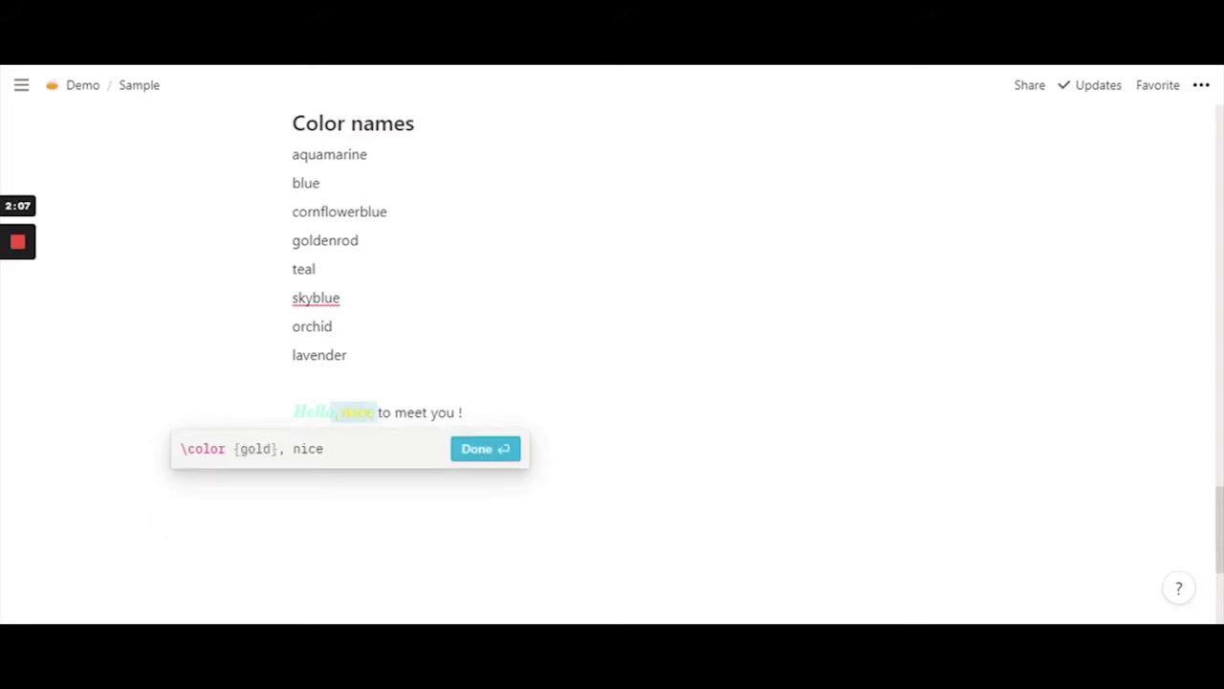
text(nro)
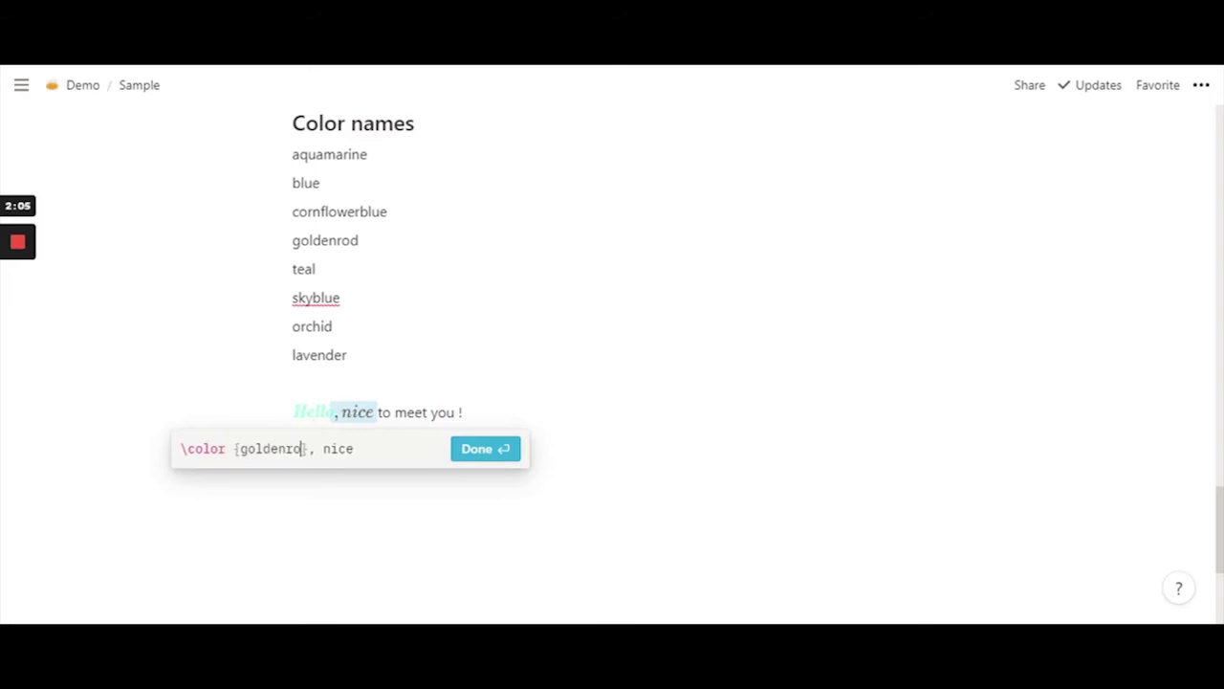
text(d)
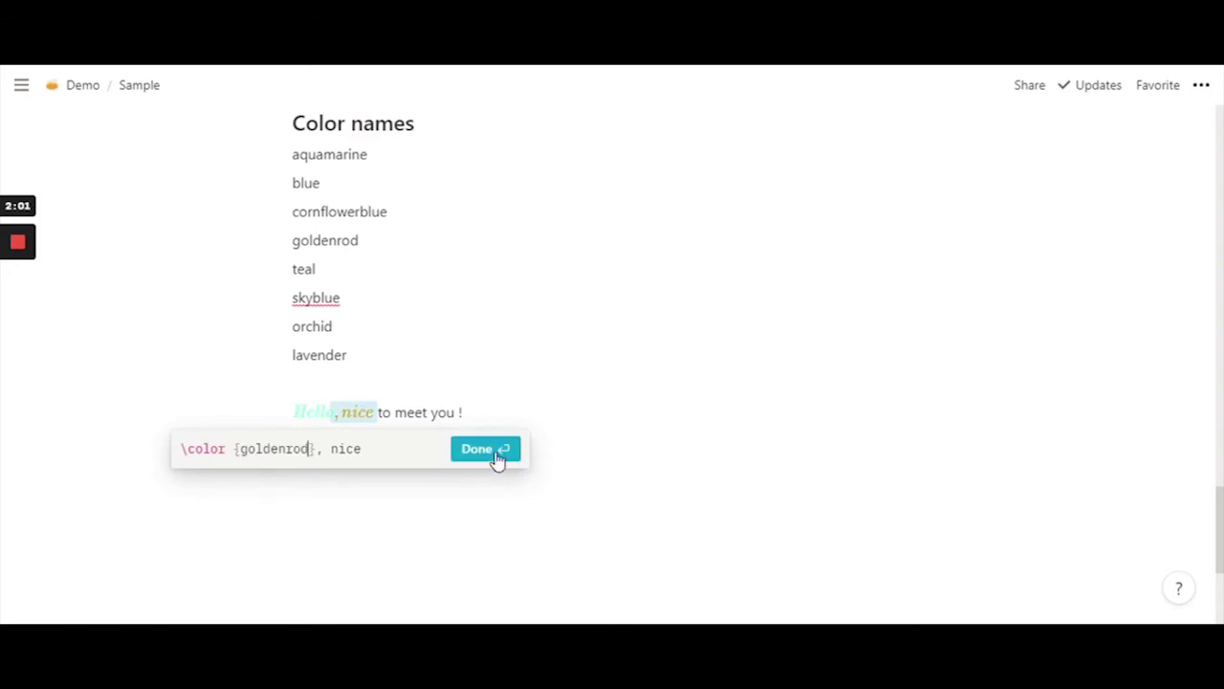
key(Return)
key(Return)
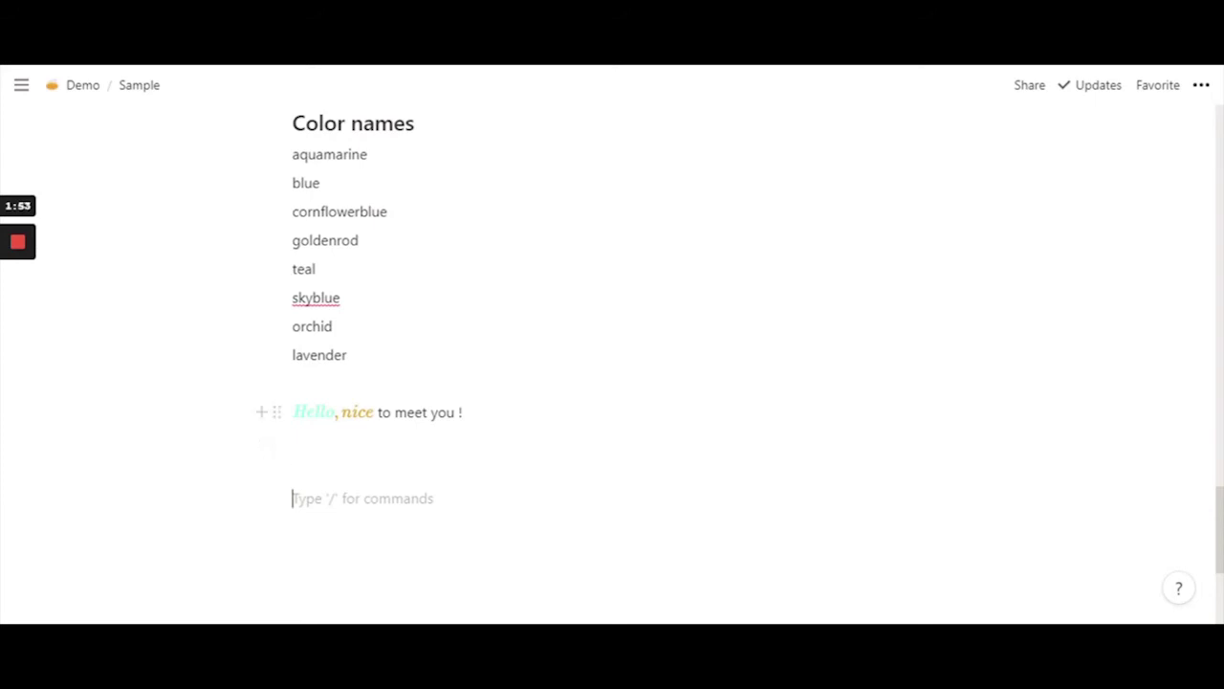
Step: Browse the built-in text and background colors available for the word "to" without applying one
drag(378, 412, 391, 412)
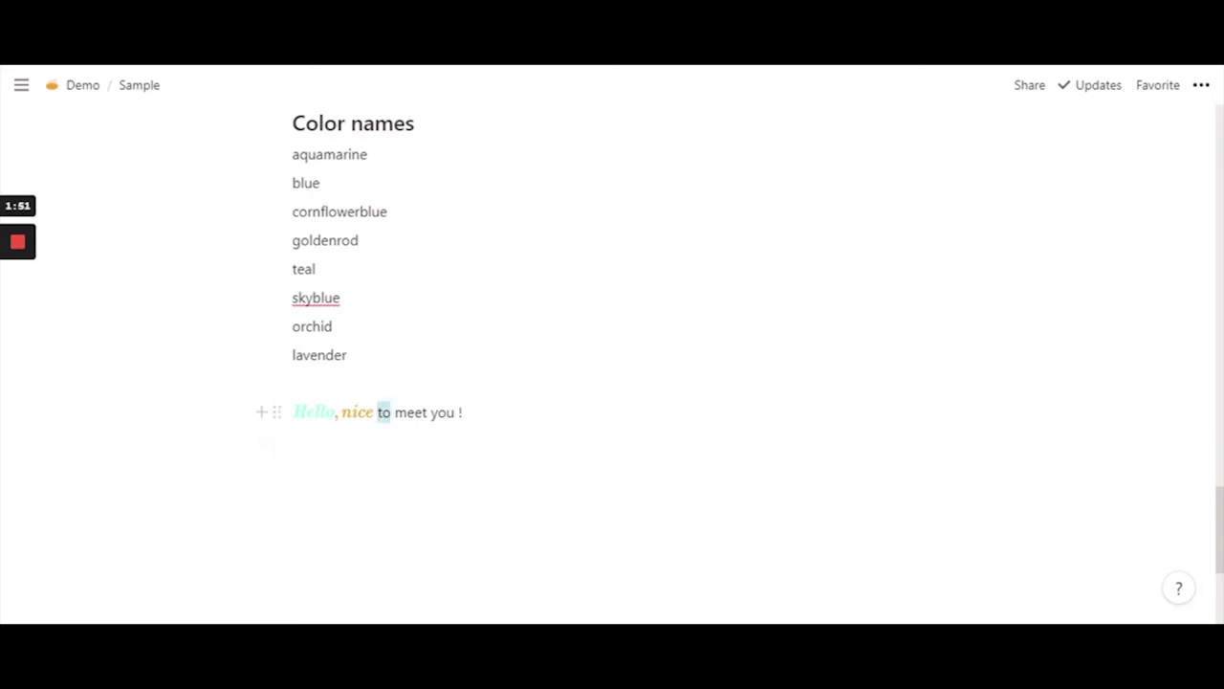
click(689, 376)
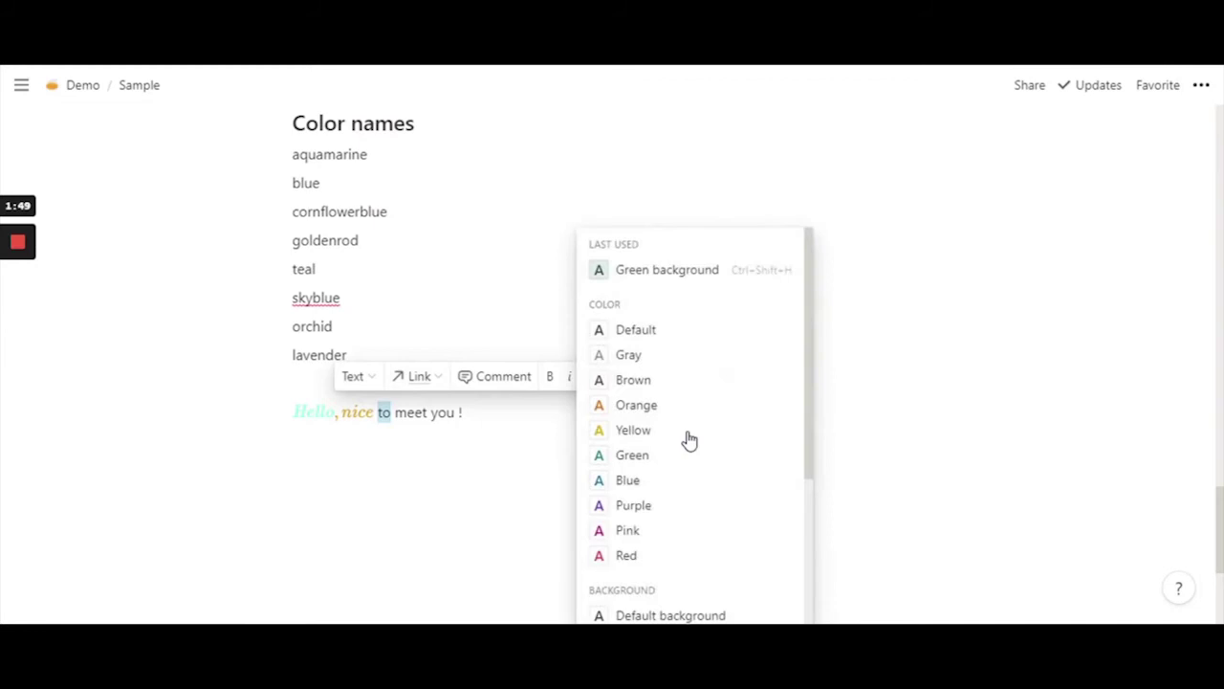
scroll(689, 445, down, 3)
scroll(669, 559, up, 3)
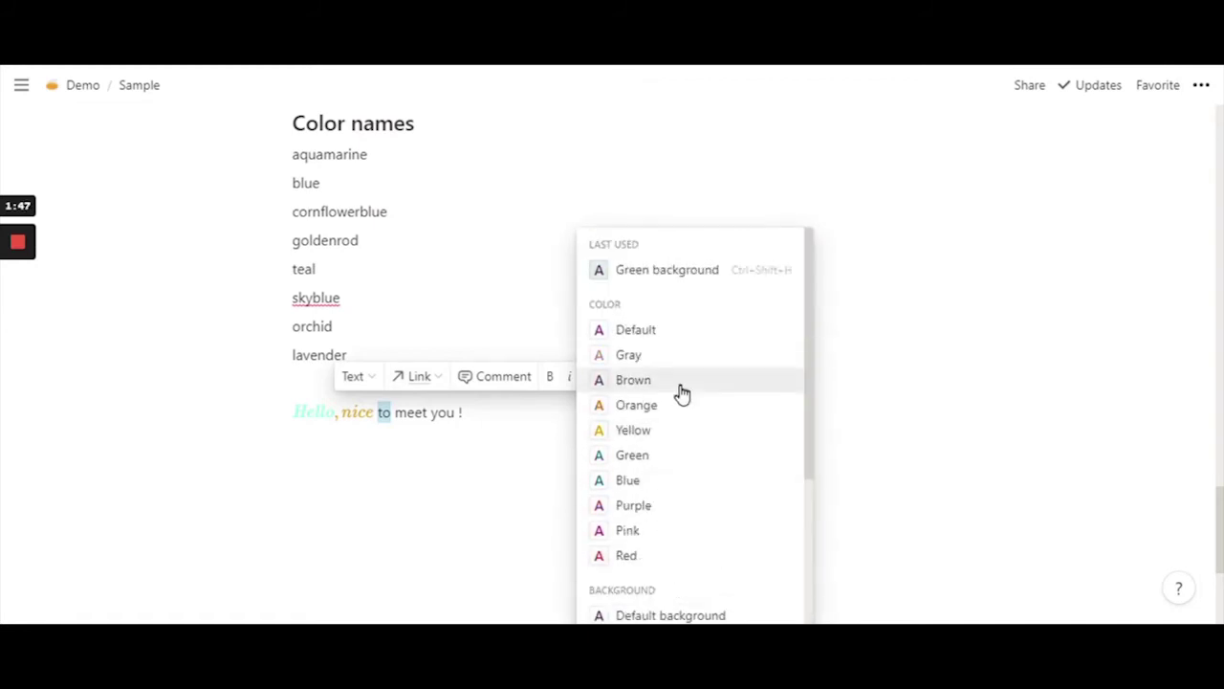
scroll(670, 559, down, 3)
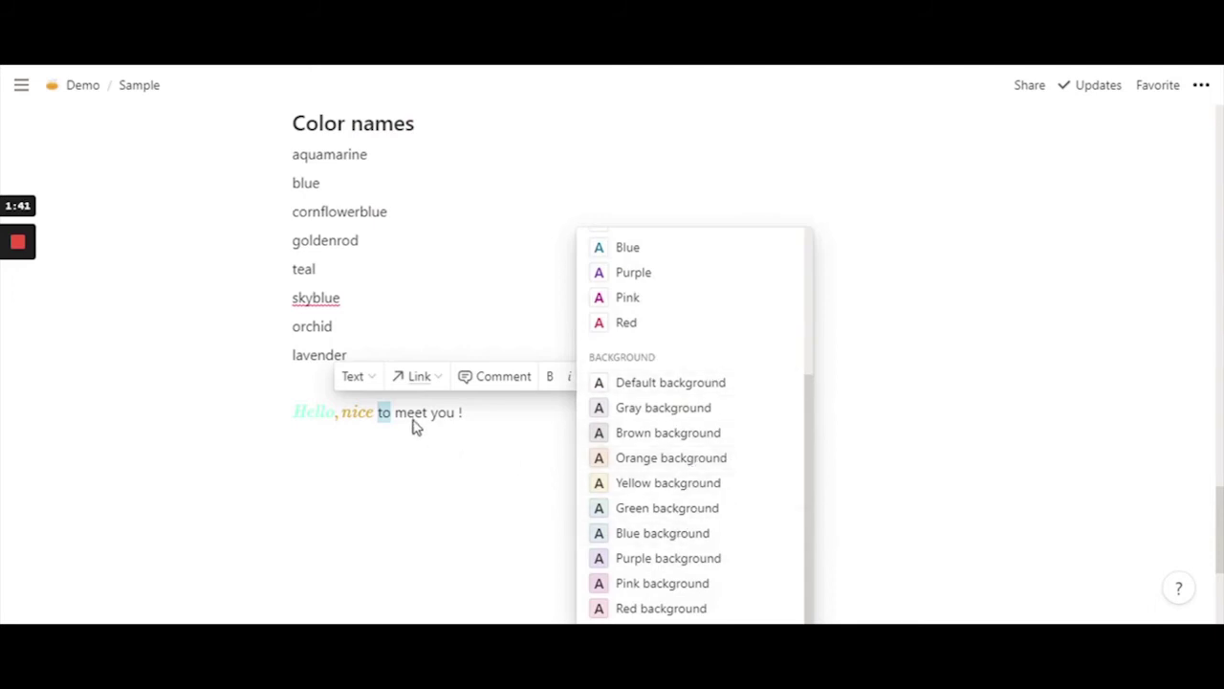
key(Escape)
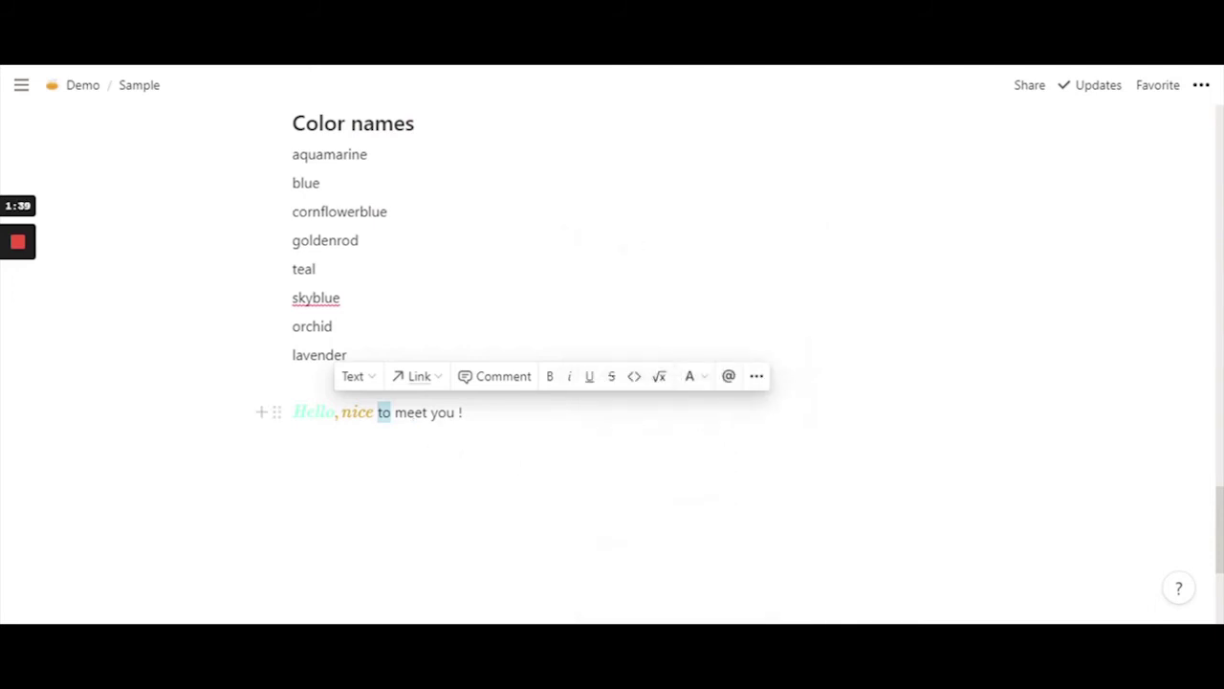
Step: Convert only the word "to" in the greeting line into an inline equation
key(Left)
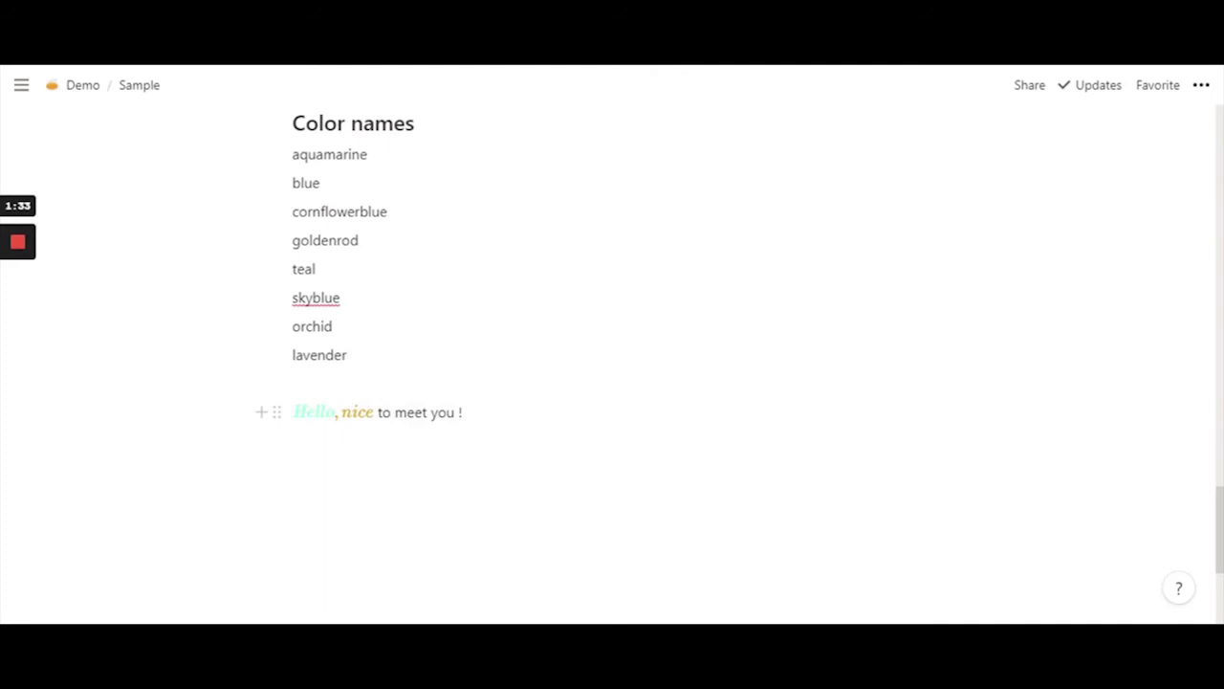
key(shift+Right)
key(shift+Right)
key(Down)
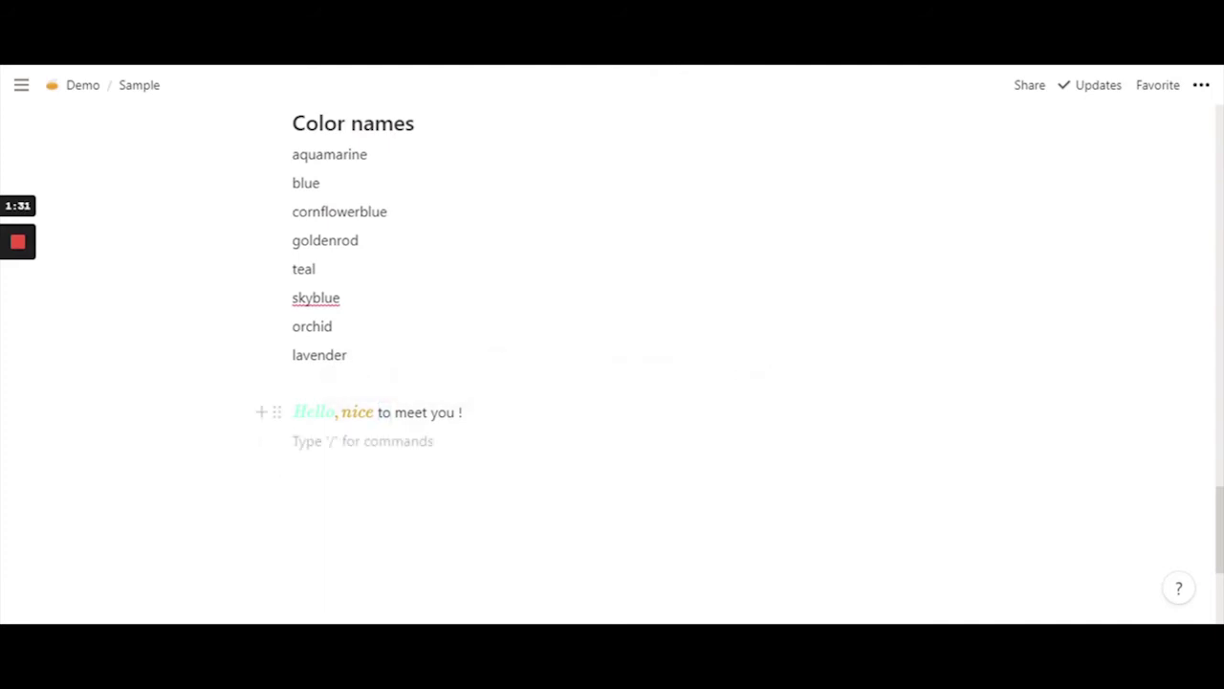
key(Up)
key(shift+Right)
key(shift+Right)
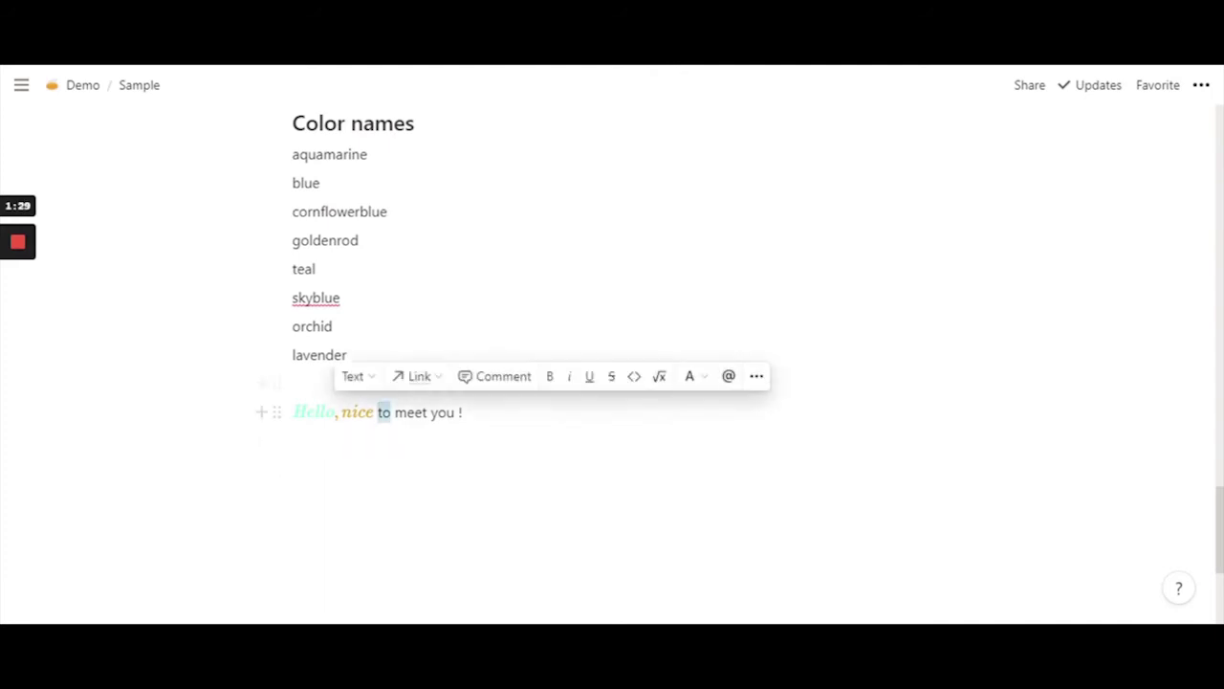
click(667, 388)
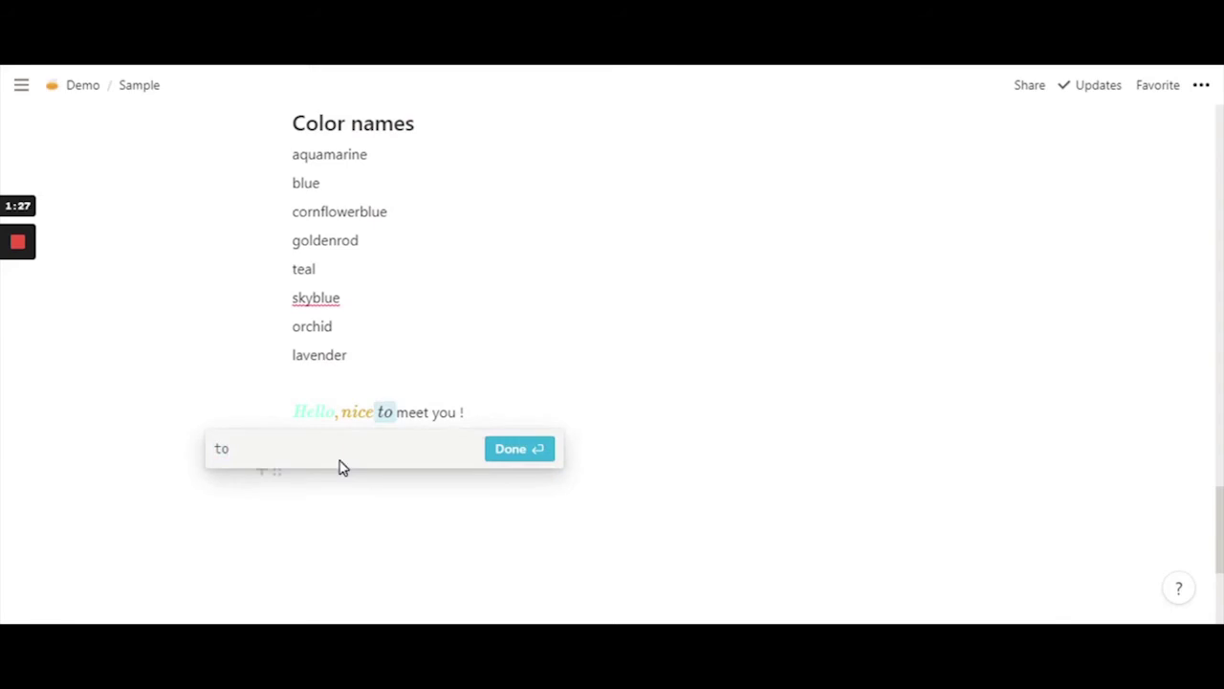
Step: Color the "to" equation orchid by putting "\color {orchid}" before its text and save it
key(Home)
text(\color )
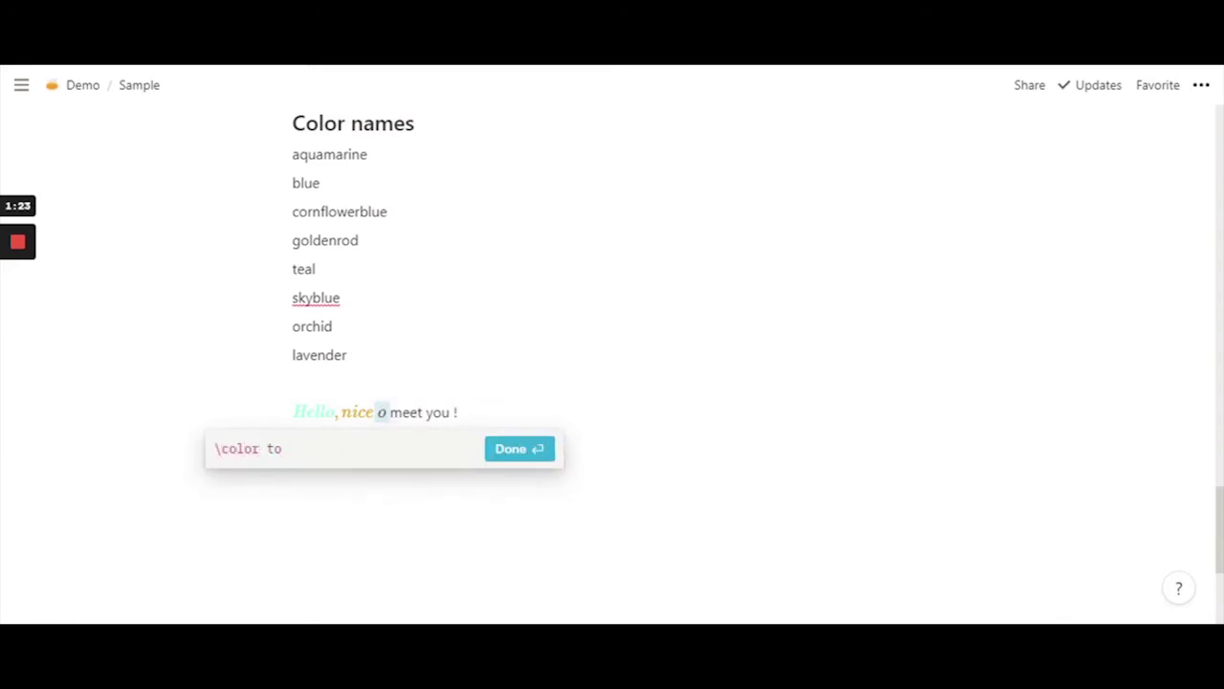
text({})
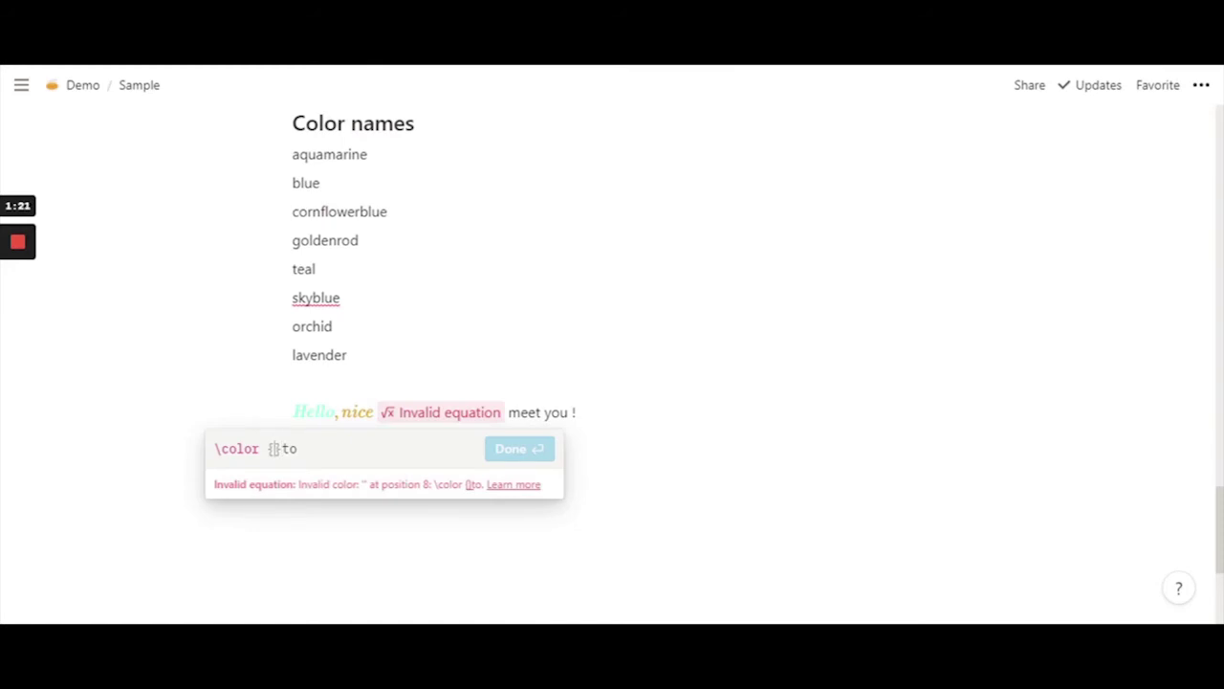
text(orchi)
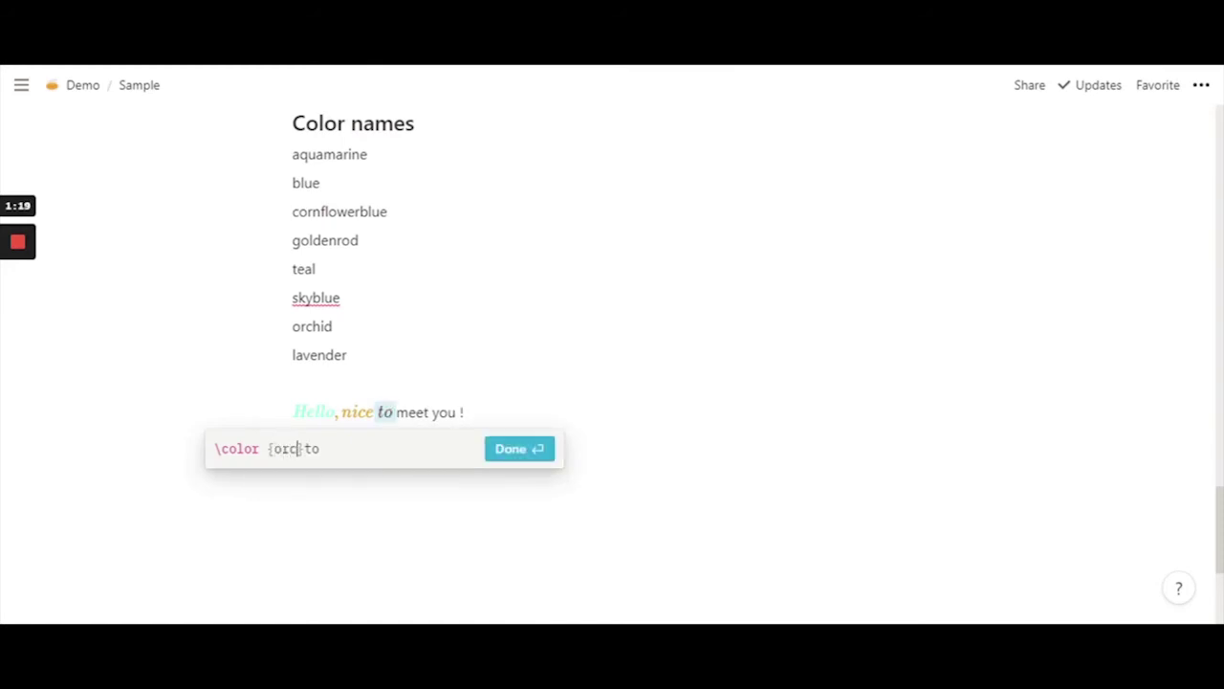
text(d)
click(519, 448)
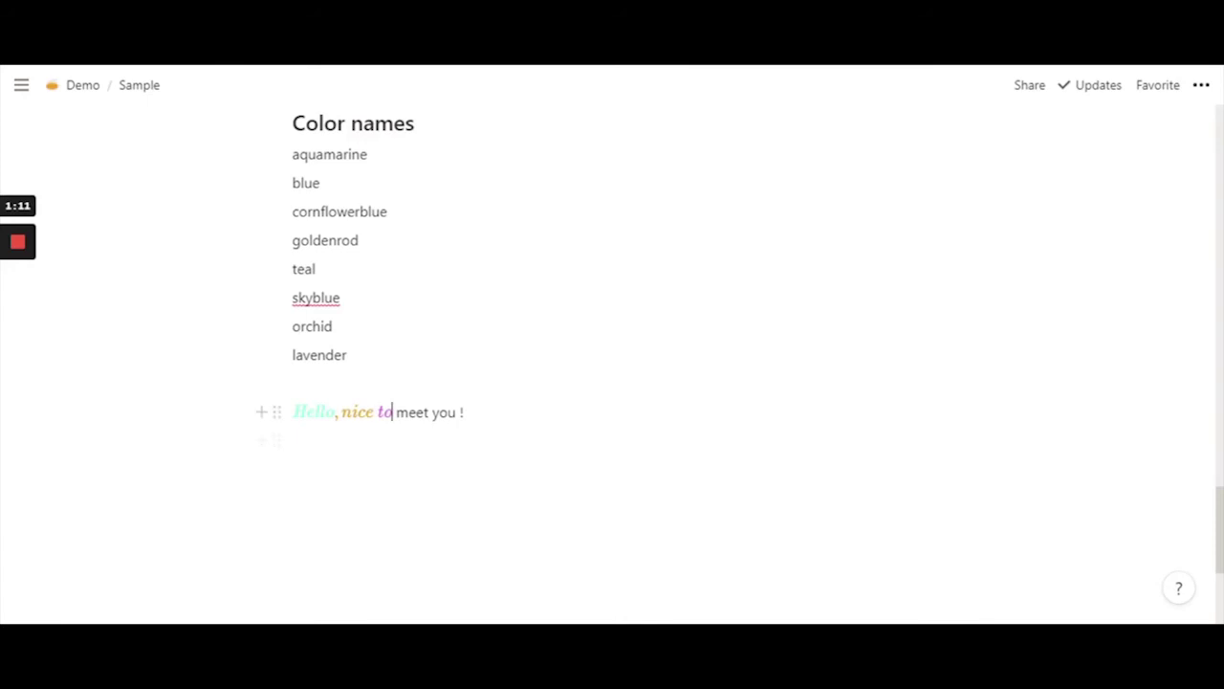
Step: Convert only the word "meet" in the greeting line into an inline equation
key(Right)
key(shift+Right)
key(shift+Right)
key(shift+Right)
key(shift+Right)
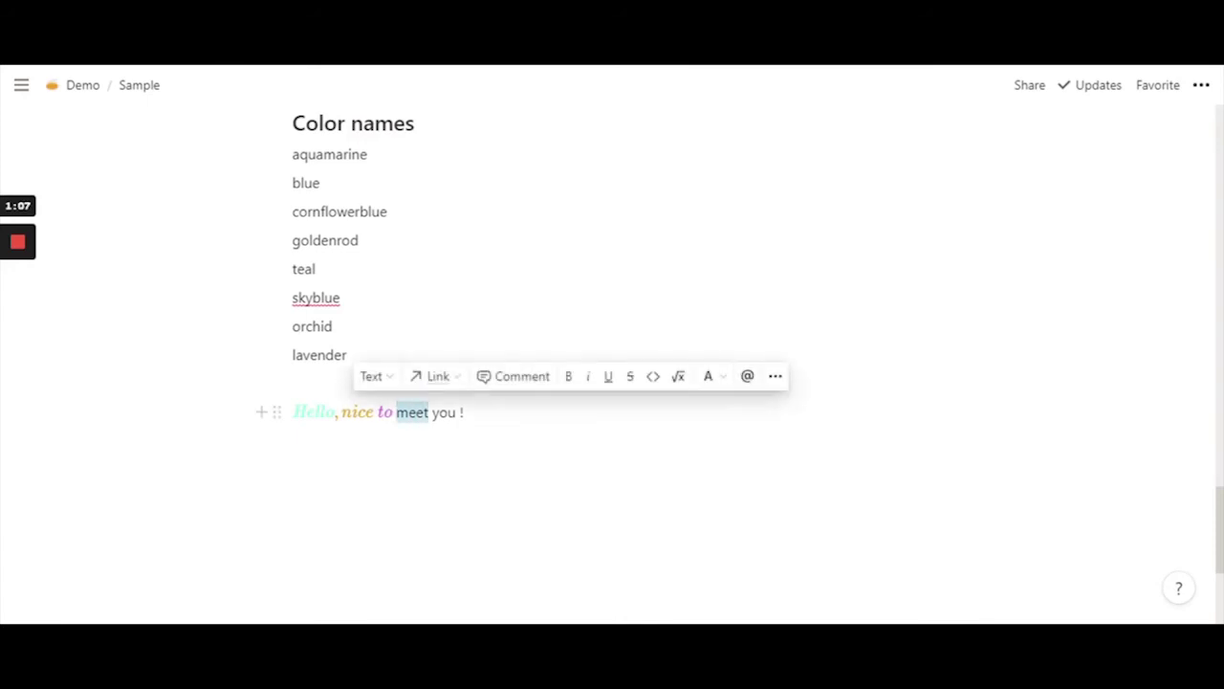
click(678, 377)
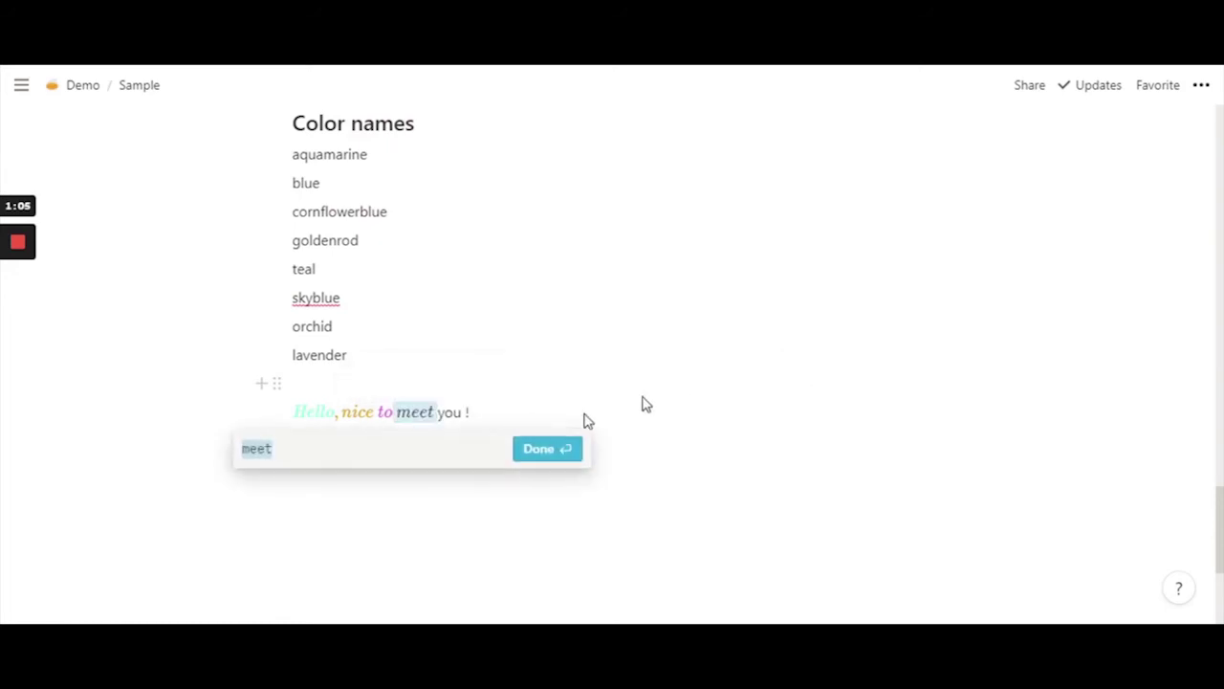
Step: Color the "meet" equation cornflower blue by putting "\color {cornflowerblue}" before its text, with no space inside the braces, and save it
key(Right)
key(Left)
key(Left)
key(Left)
key(Left)
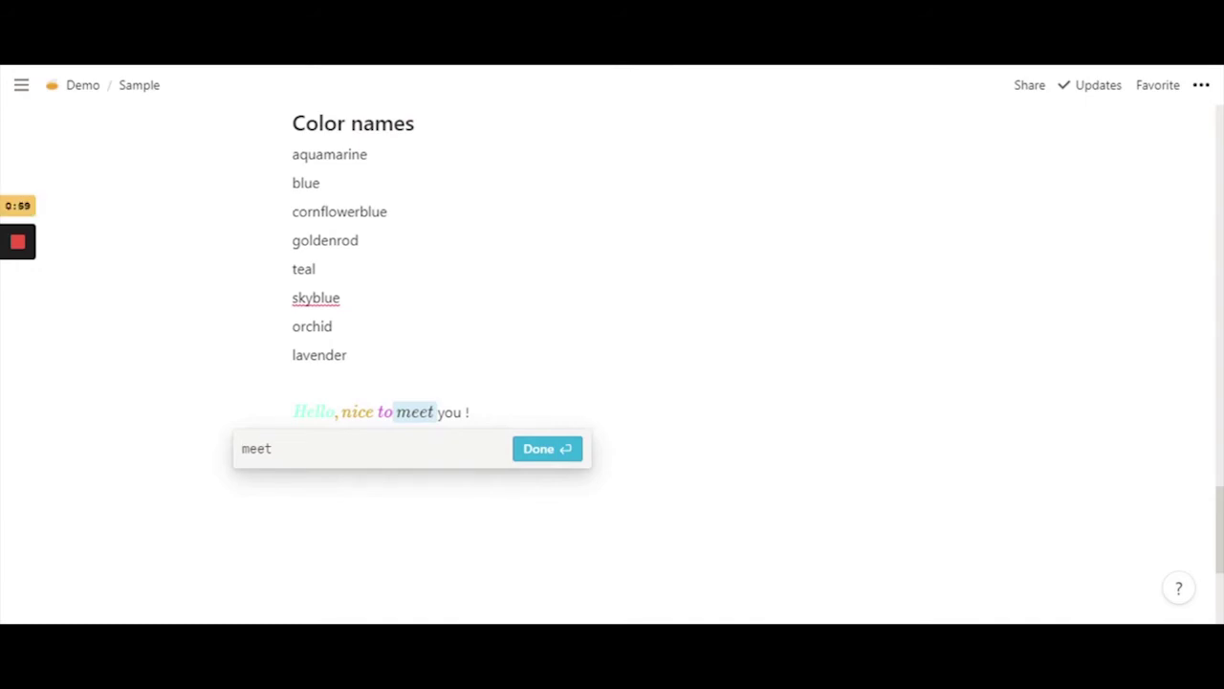
text(\)
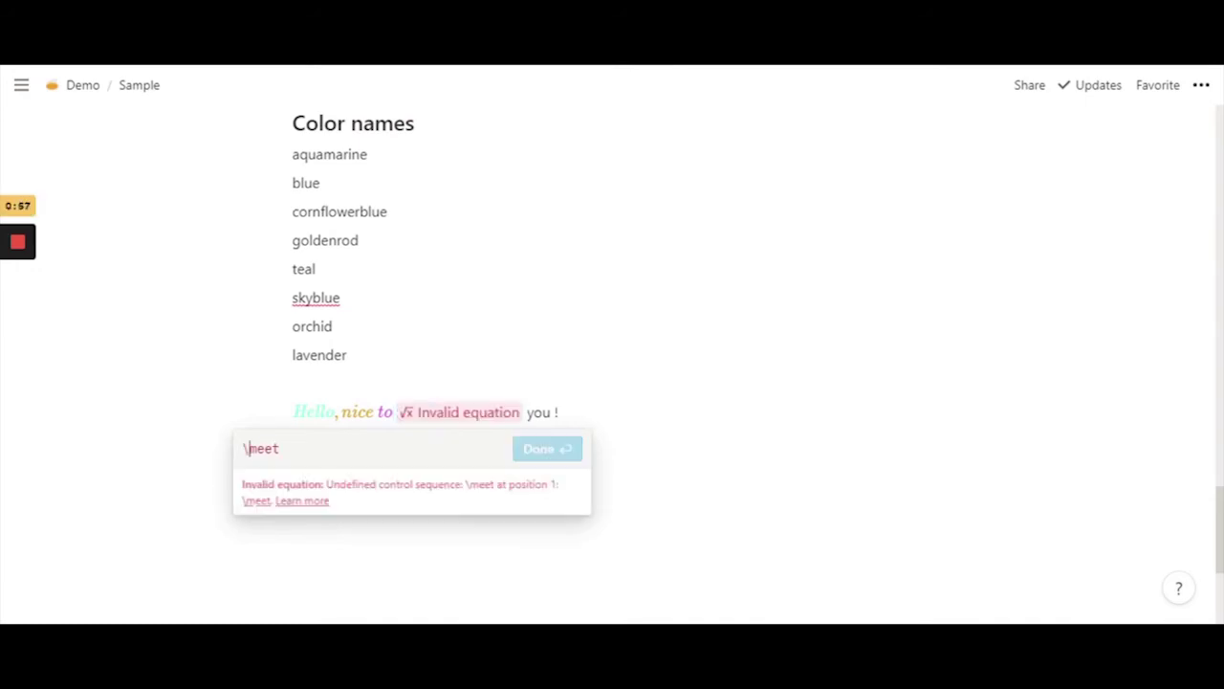
text(color {)
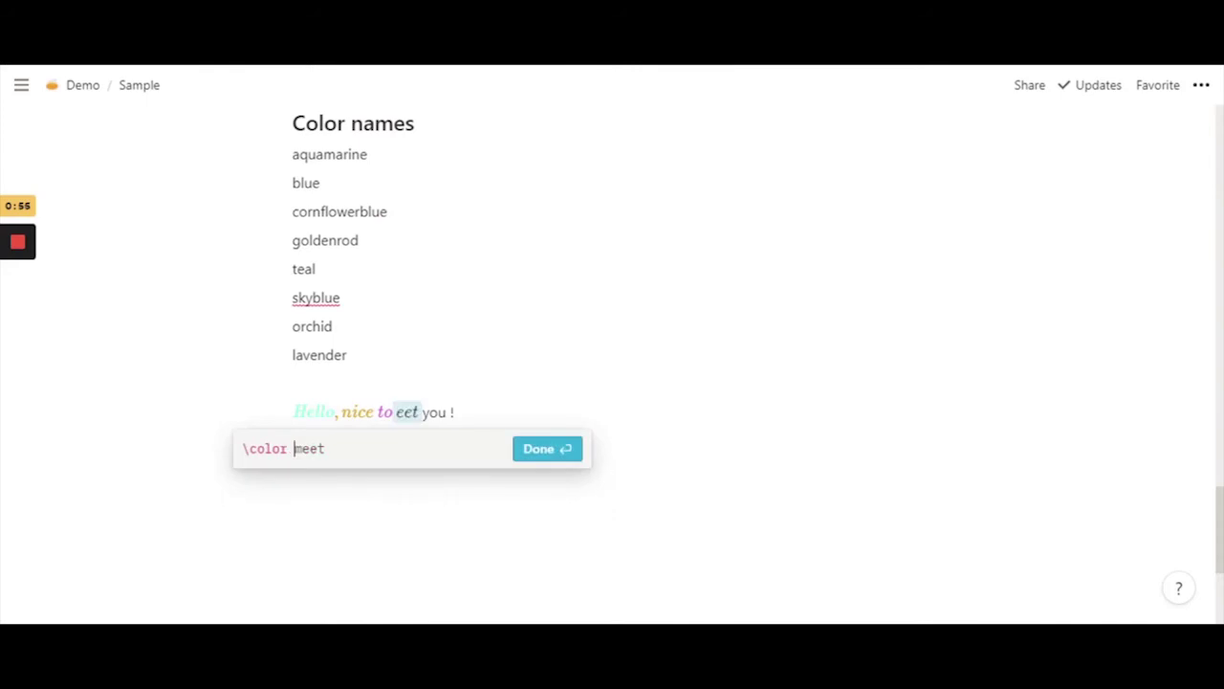
text(})
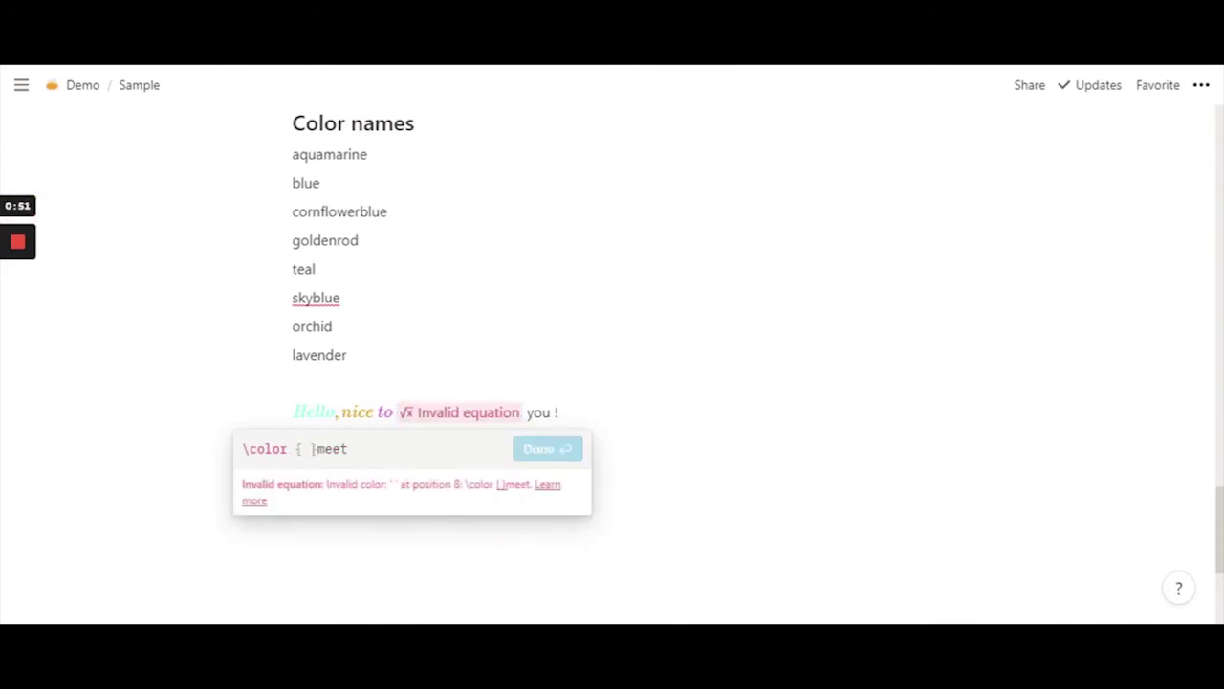
text( cornfor)
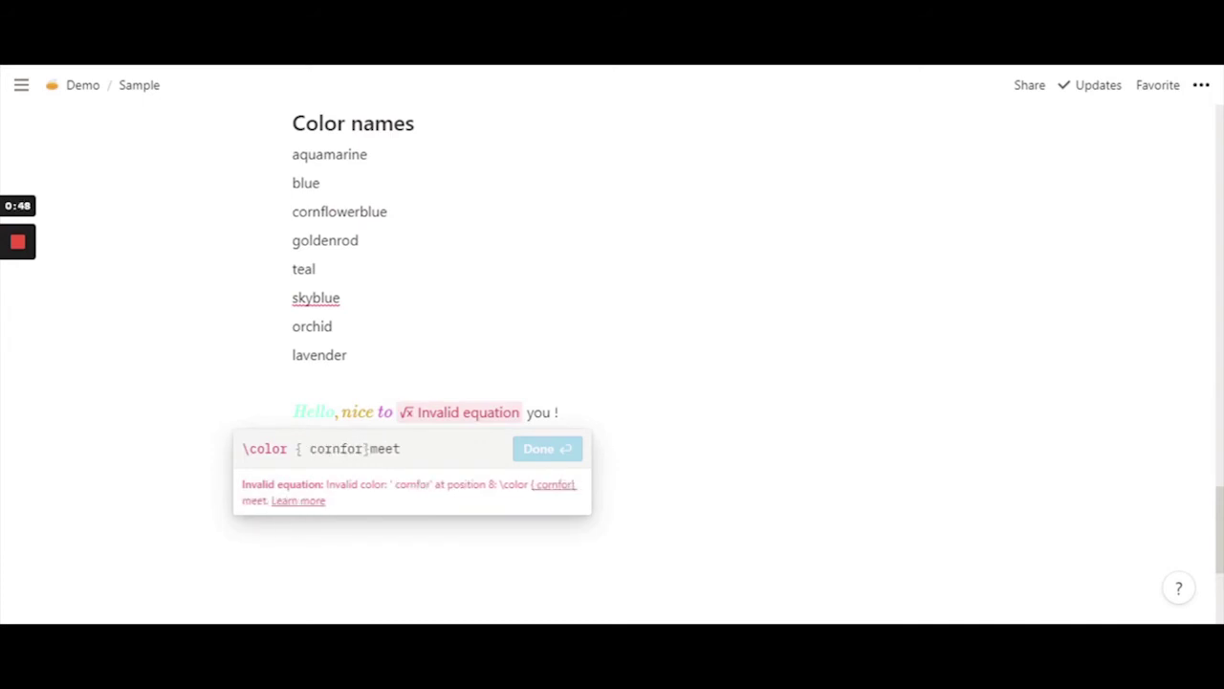
key(BackSpace)
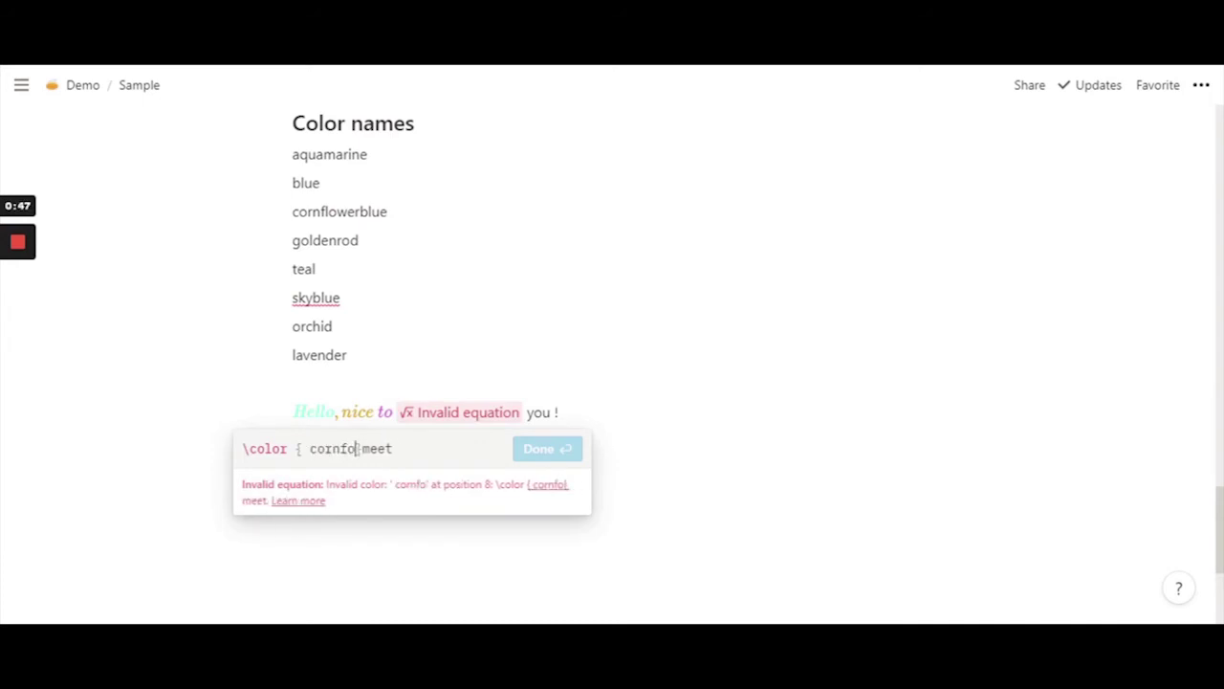
text(lower)
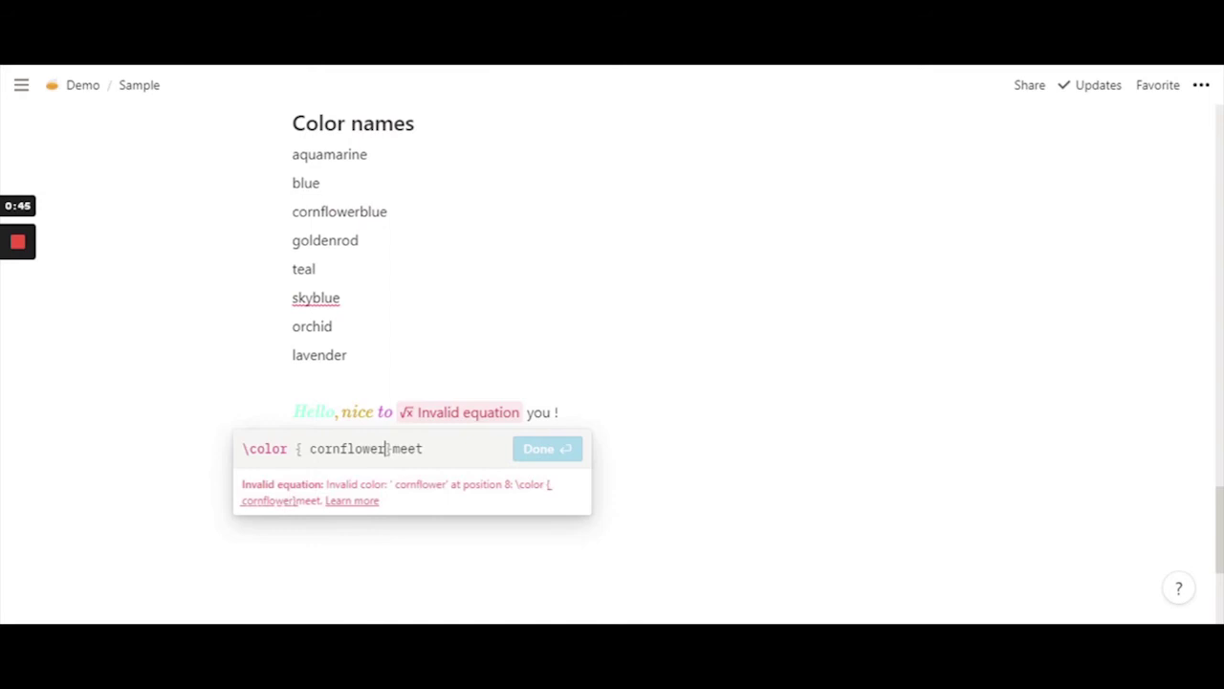
text(blue)
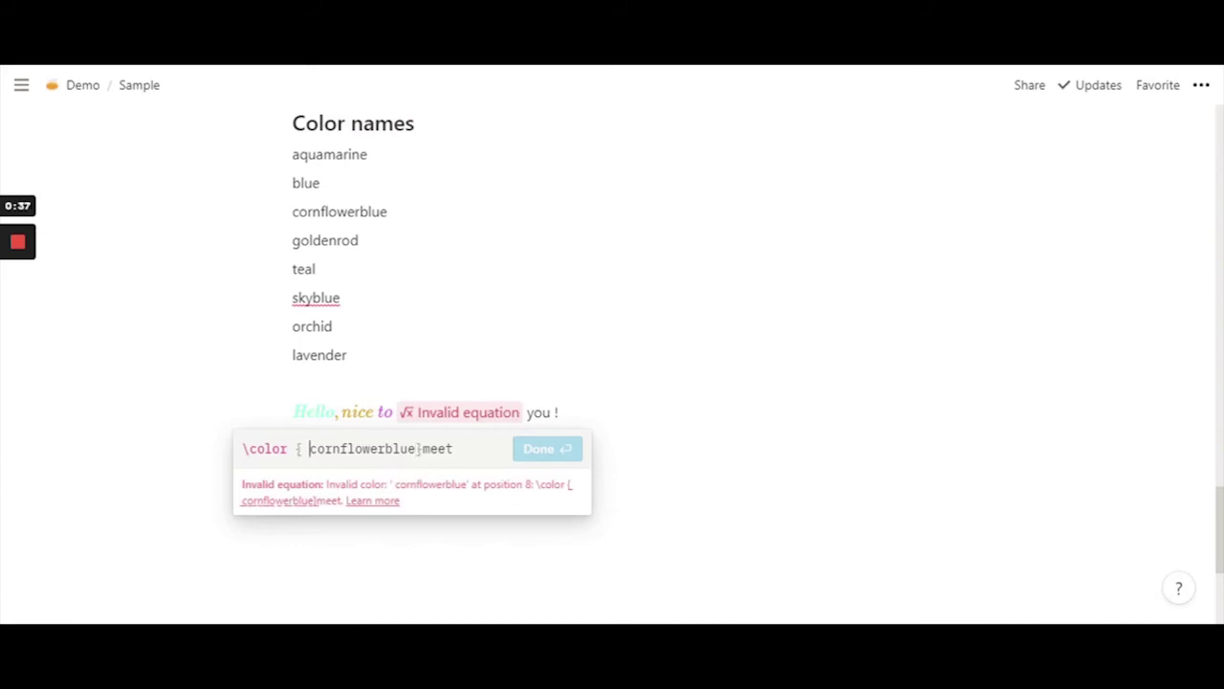
key(BackSpace)
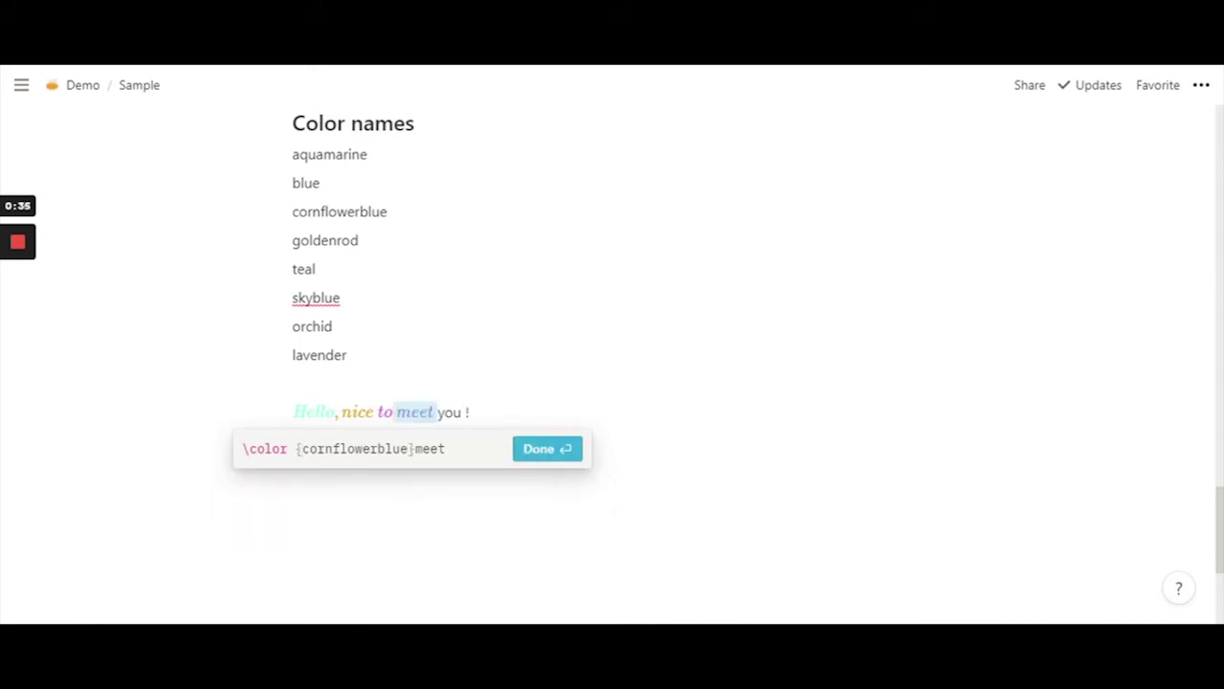
click(524, 455)
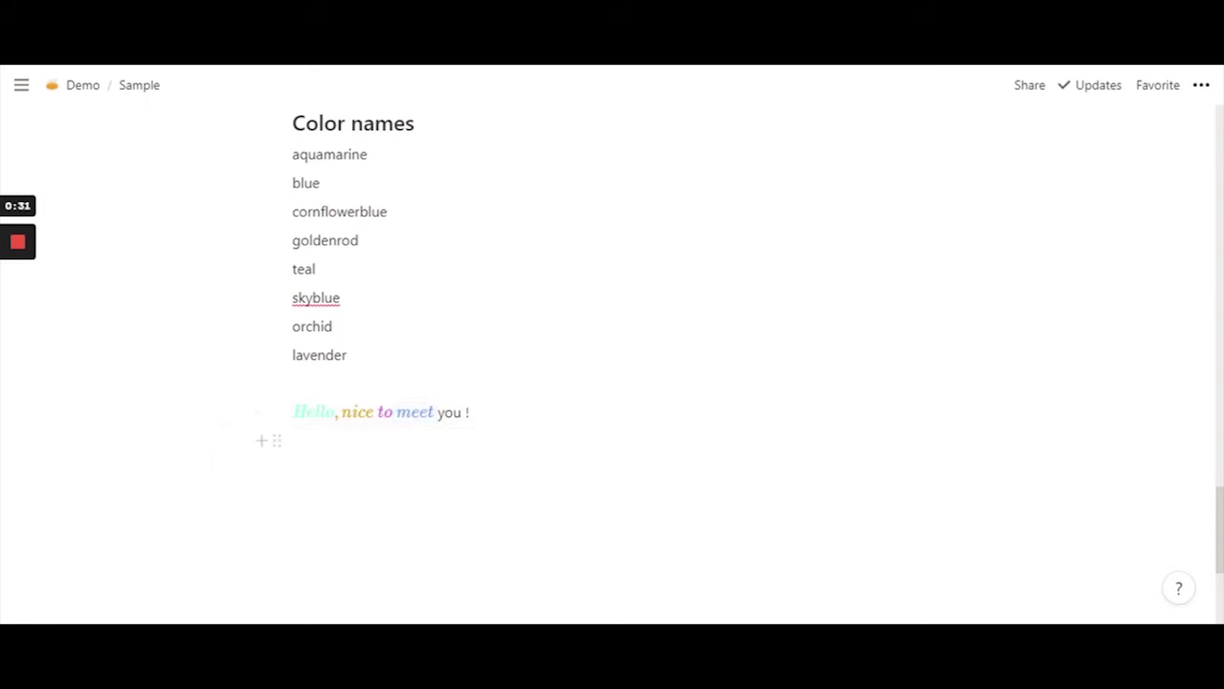
click(293, 440)
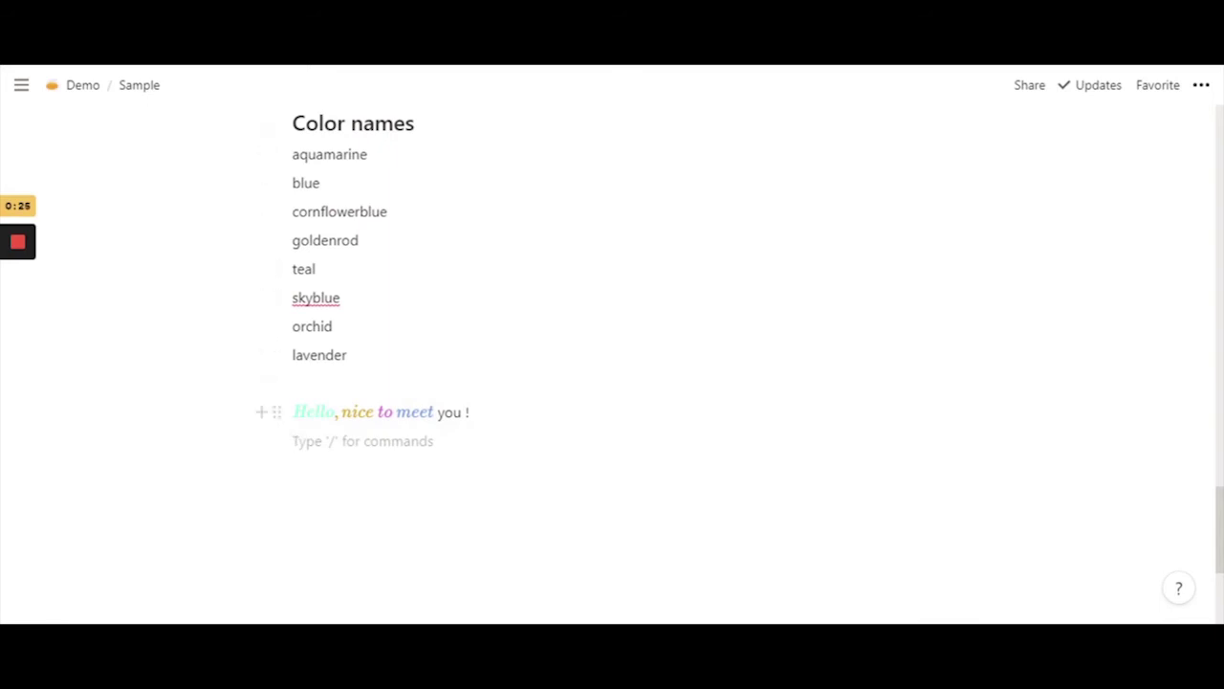
Step: Convert only the ending "you !" in the greeting line into an inline equation
drag(438, 412, 470, 411)
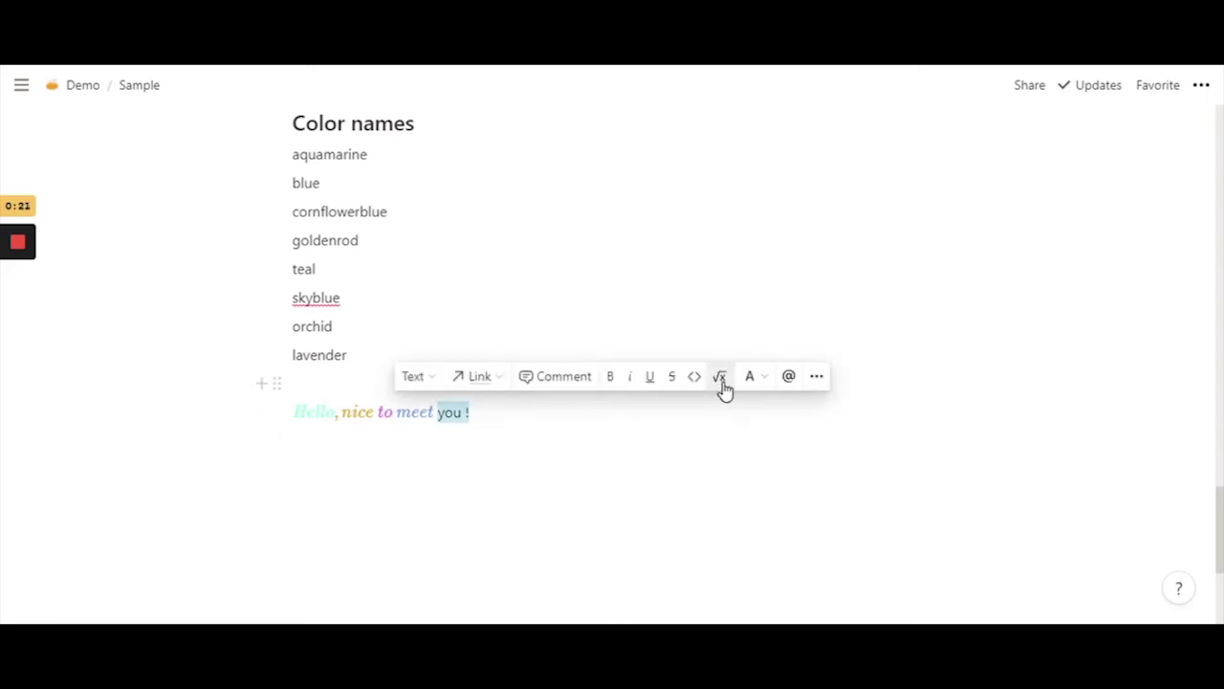
click(721, 376)
key(Right)
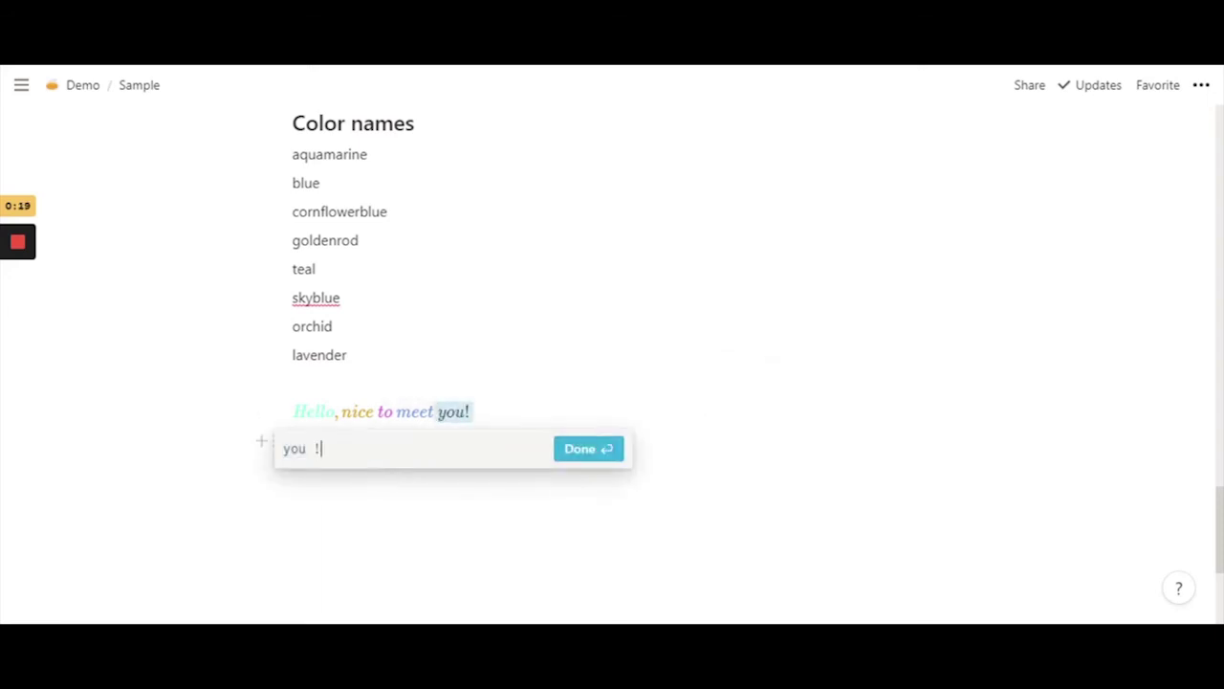
Step: Color the "you !" equation teal by putting "\color{teal}" before its text and save it
key(Left)
key(Left)
key(Left)
key(Left)
key(Left)
text(\)
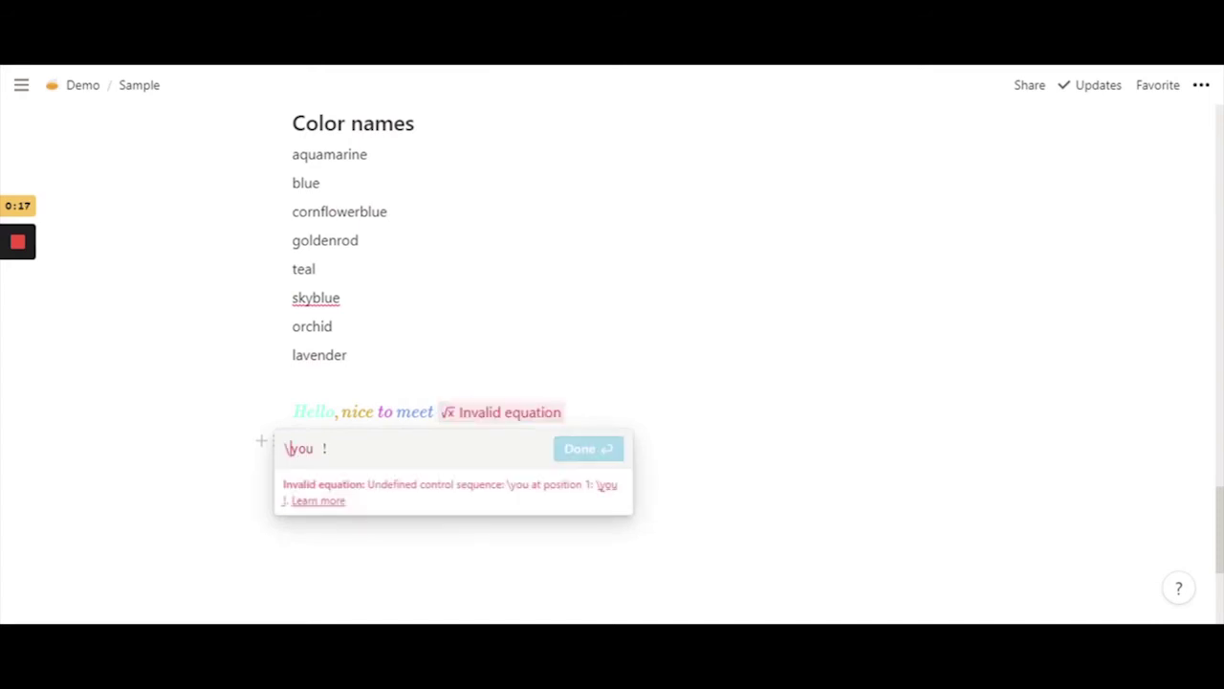
text(color)
text({})
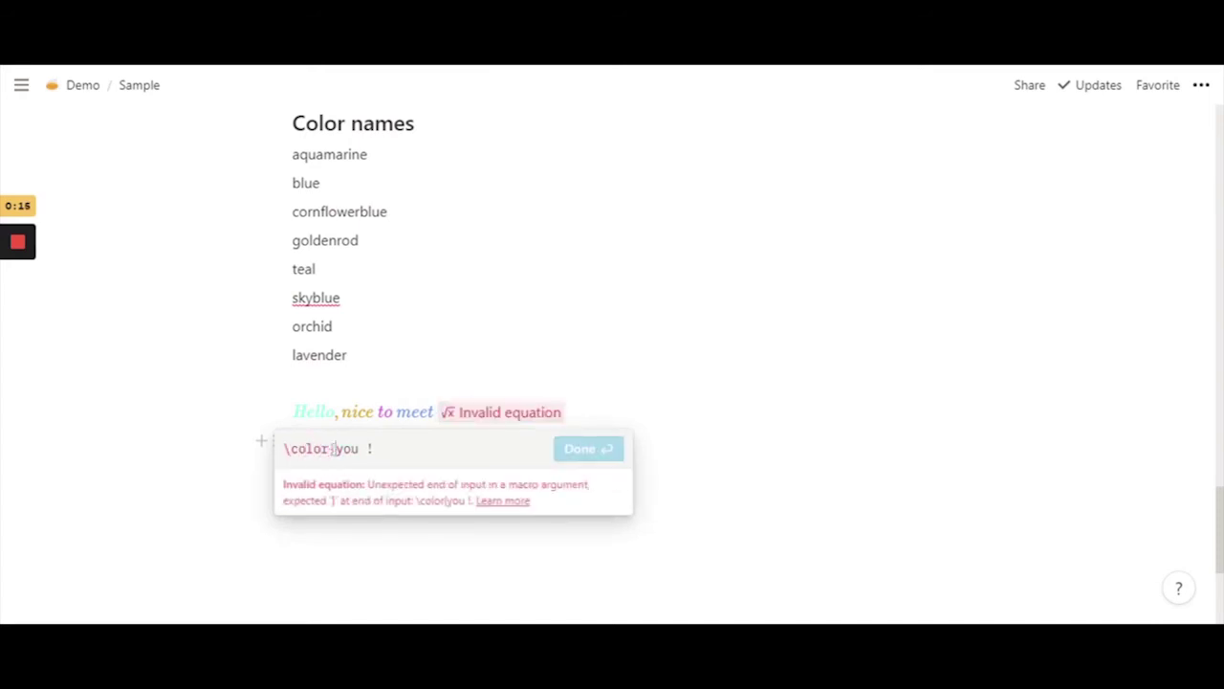
text(teal)
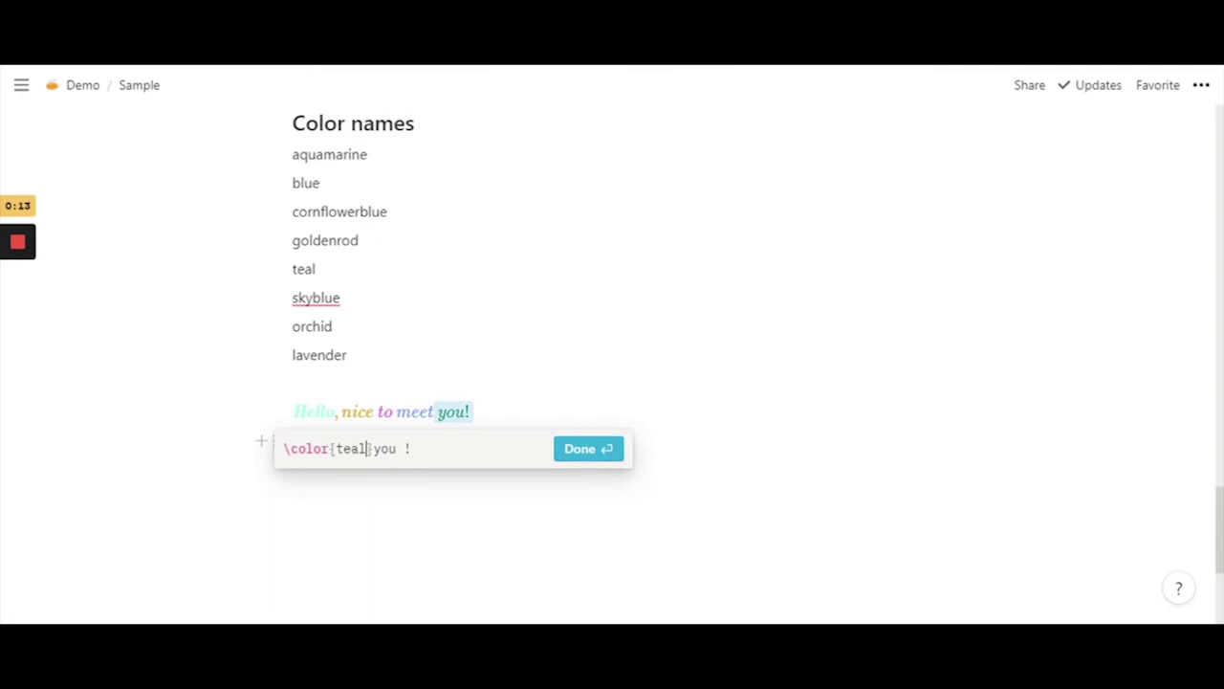
click(588, 456)
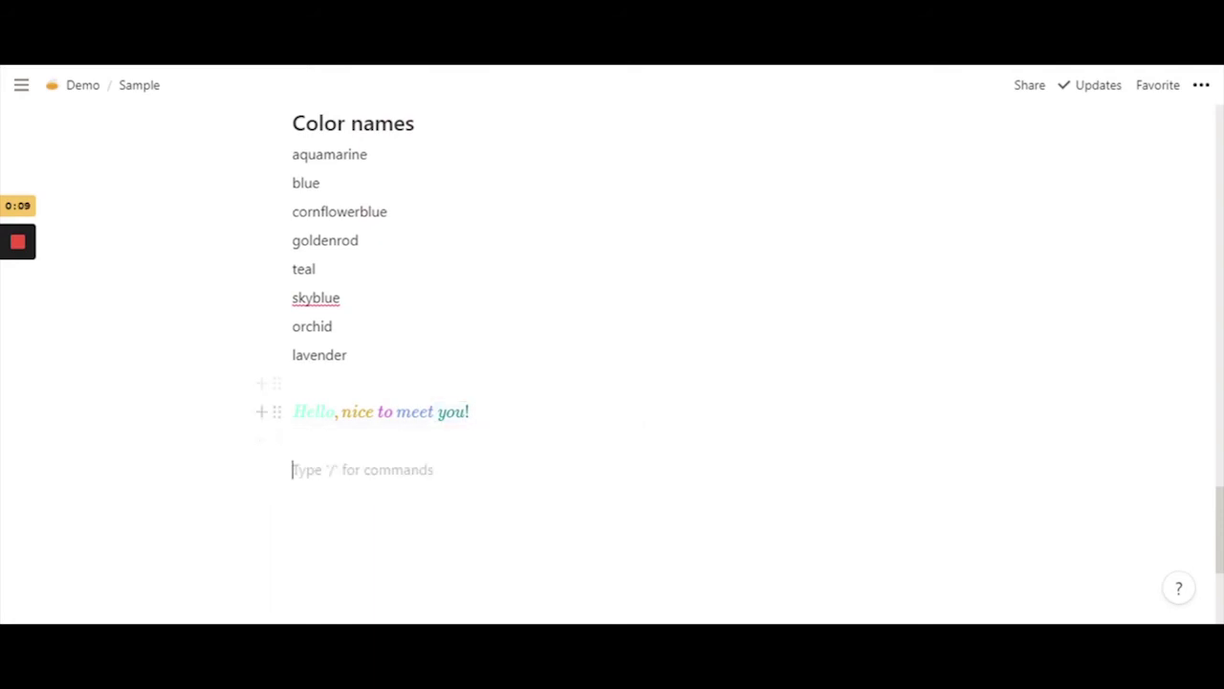
Step: Reopen the "you !" equation to review its color code and close it without changes
click(454, 411)
click(337, 447)
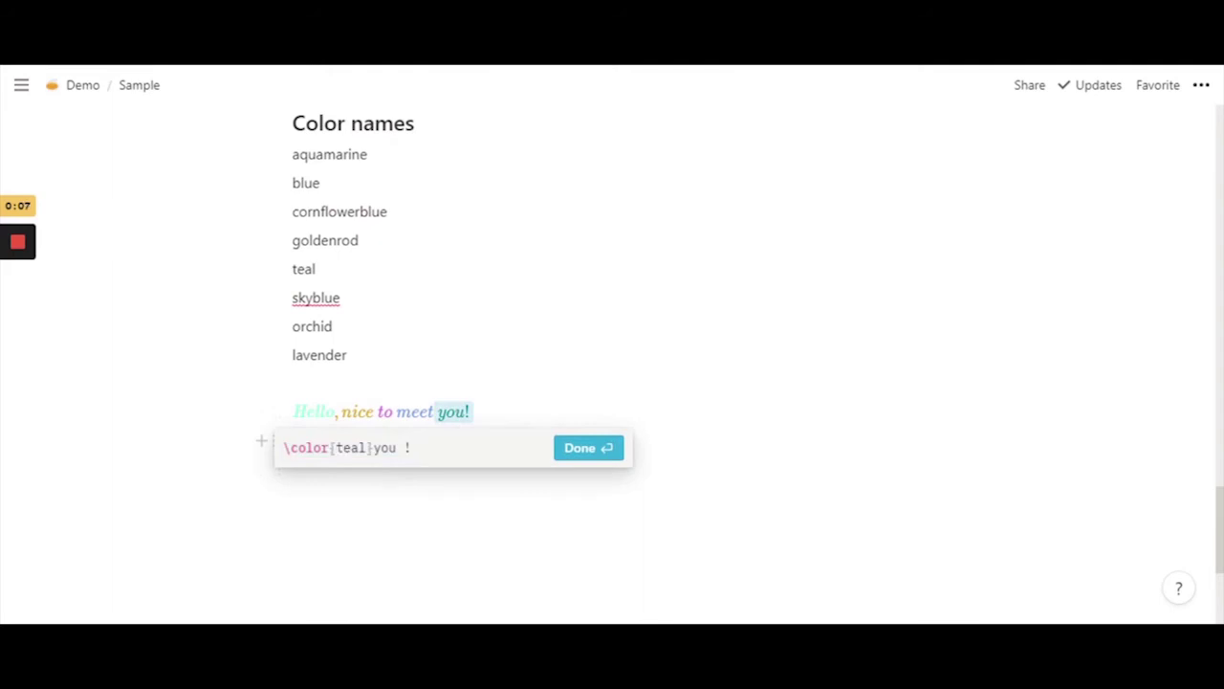
click(578, 452)
click(306, 469)
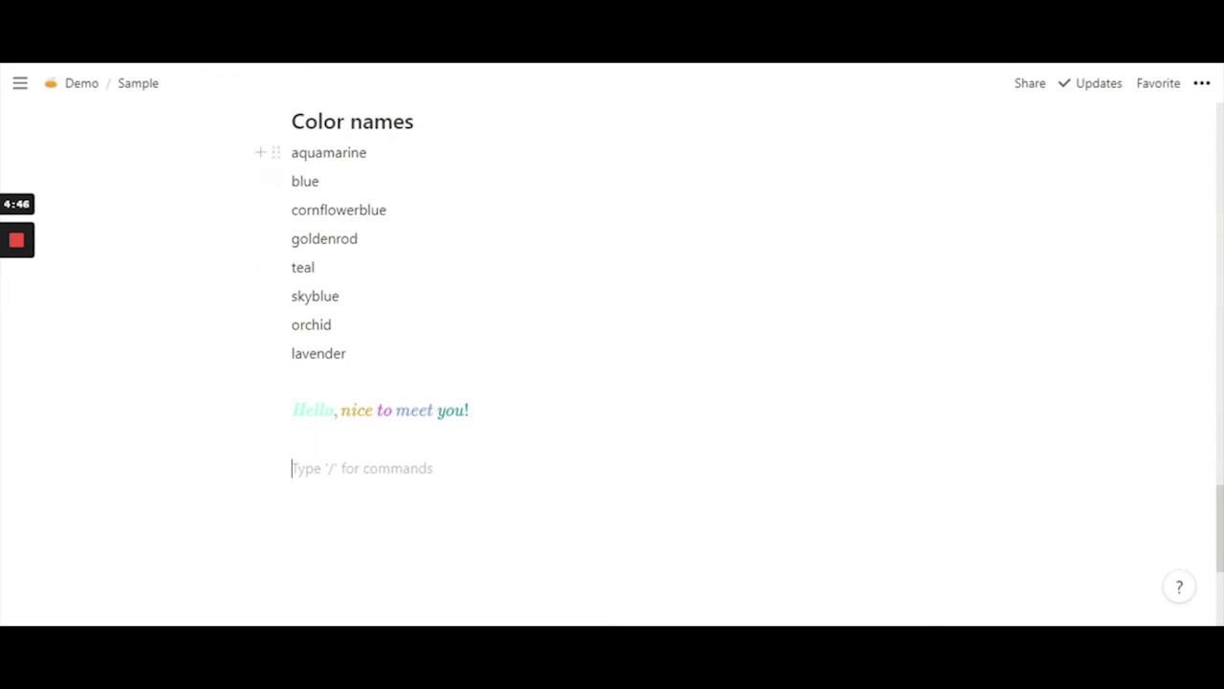
key(ctrl+shift+Up)
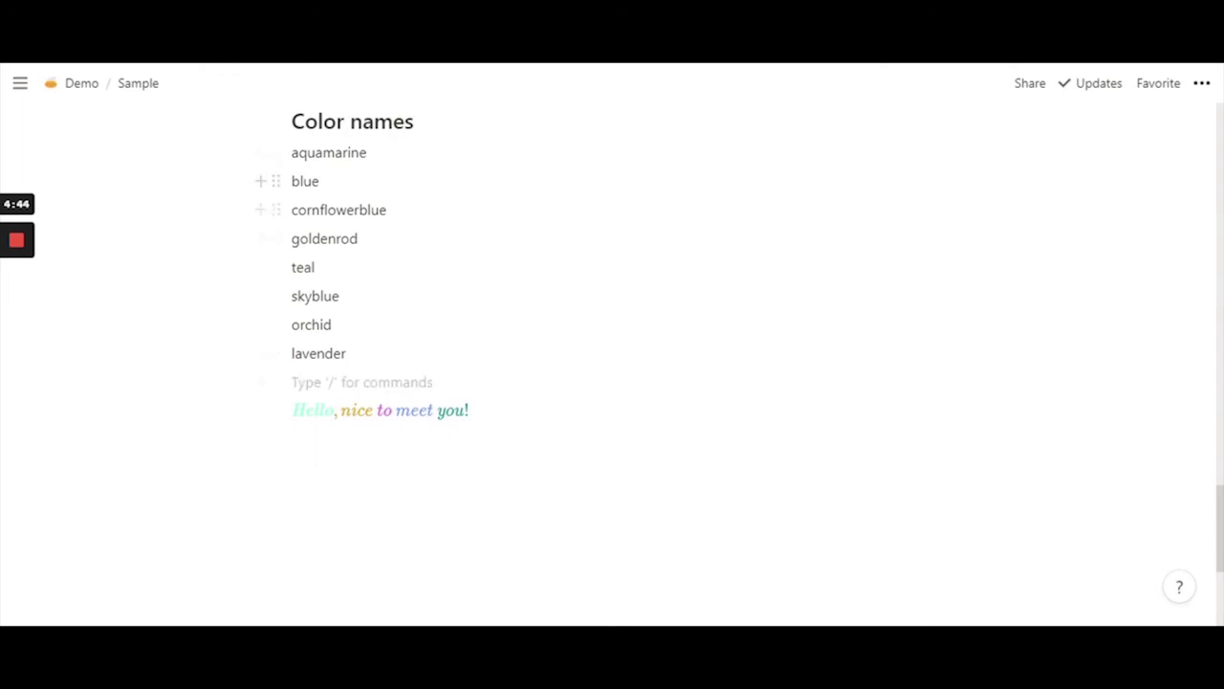
drag(278, 151, 354, 363)
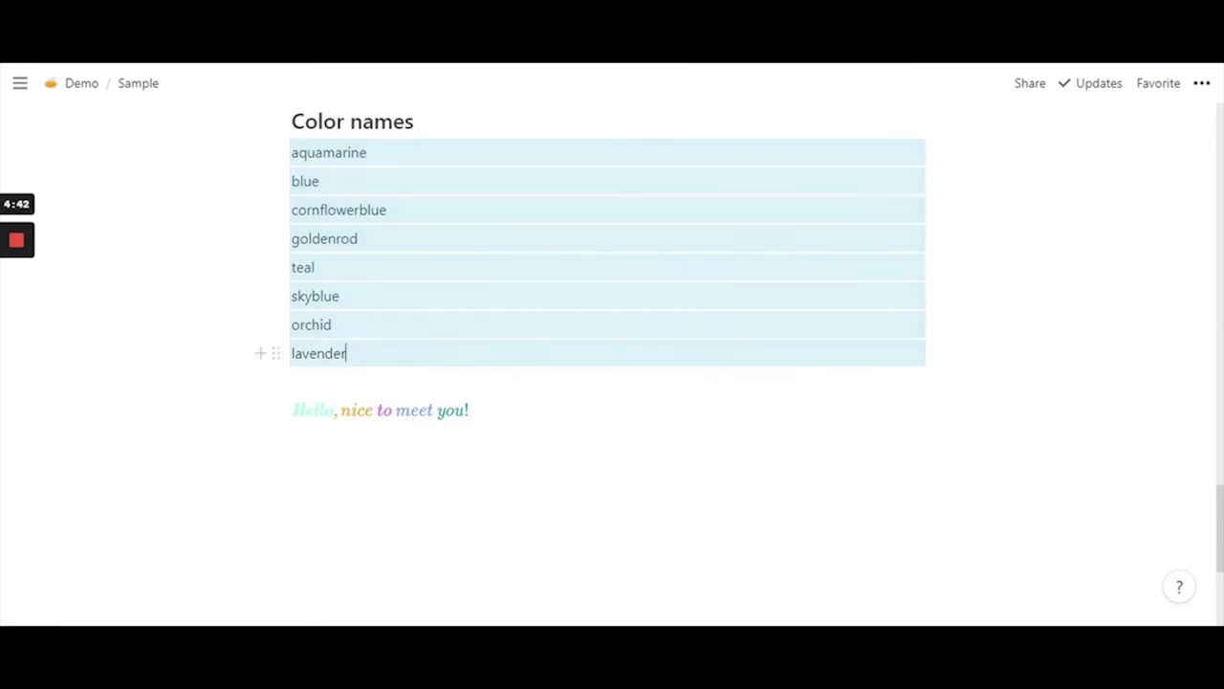
key(Escape)
click(346, 353)
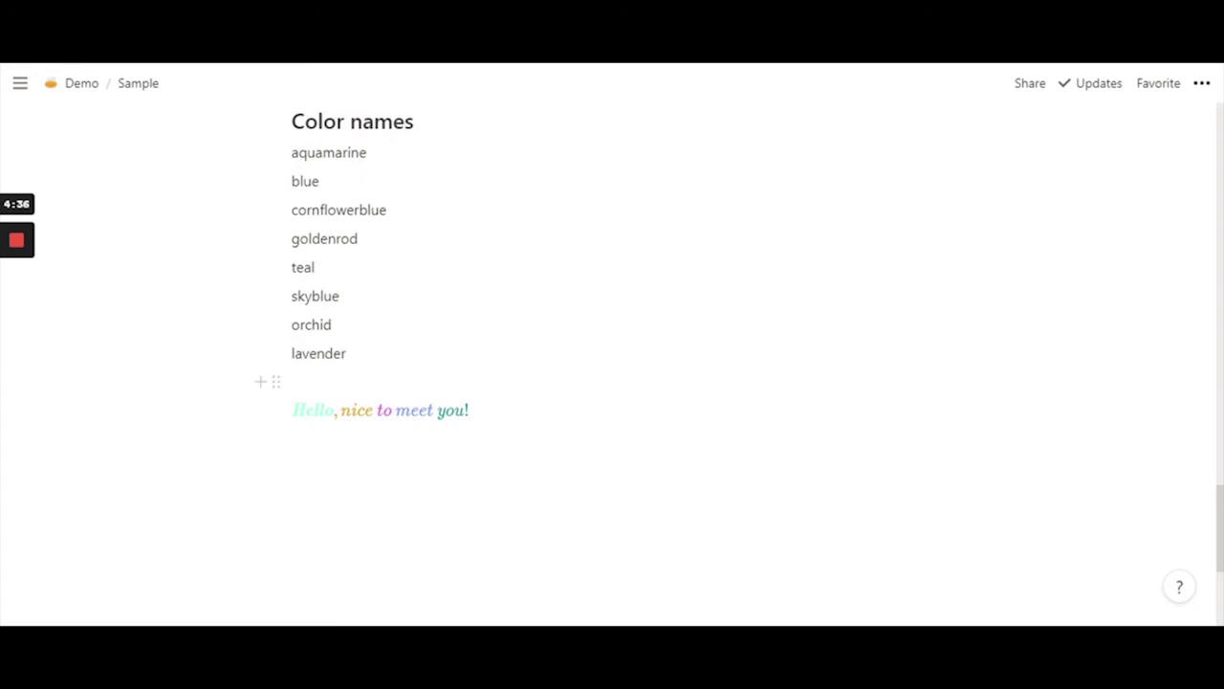
click(292, 439)
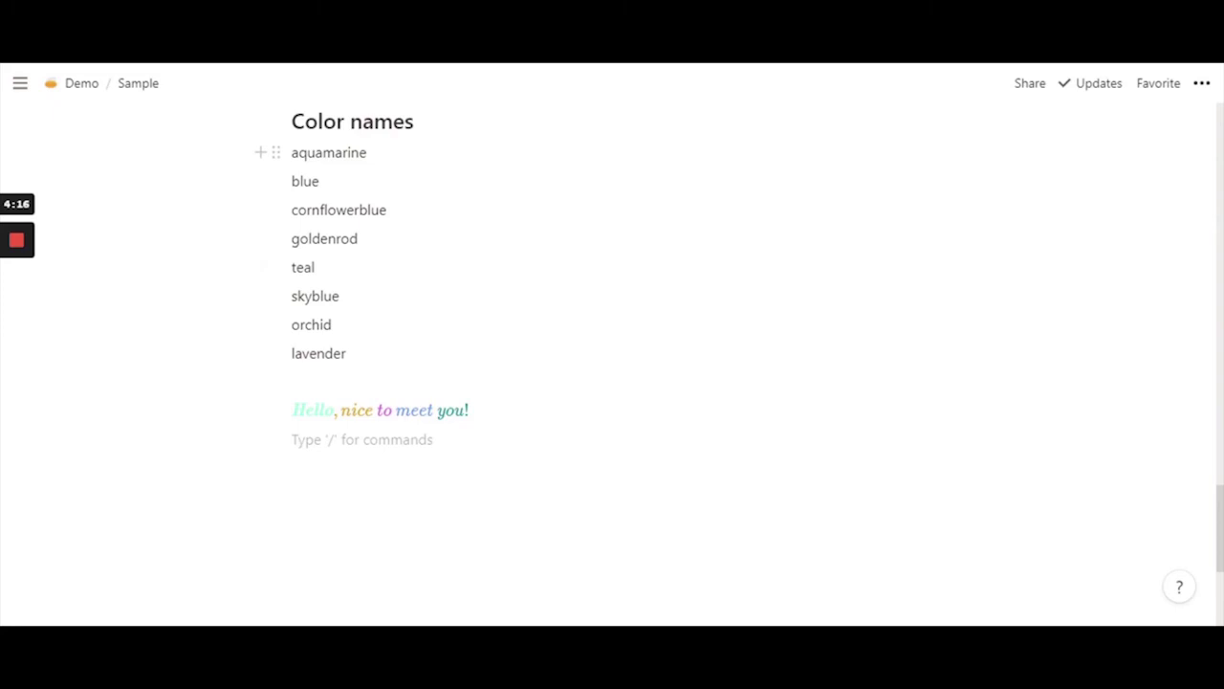
click(318, 181)
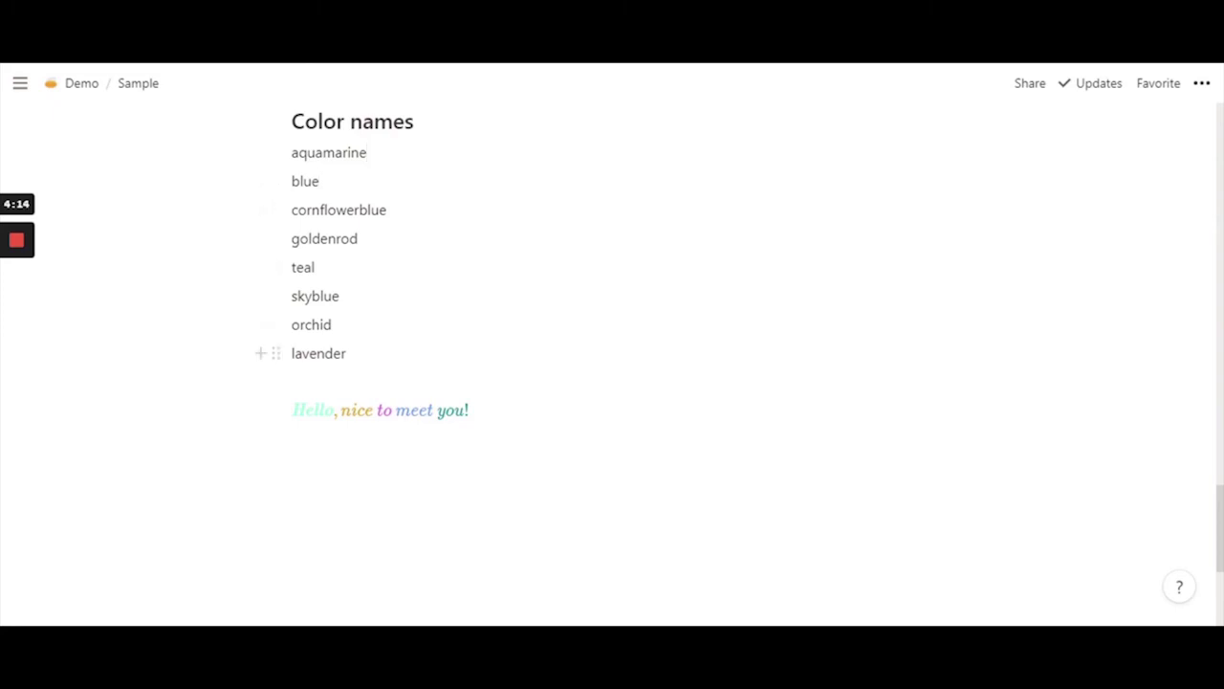
click(345, 353)
Step: Add a Heading 1 block reading "Hex code" below the colored greeting, followed by an empty text line
click(316, 494)
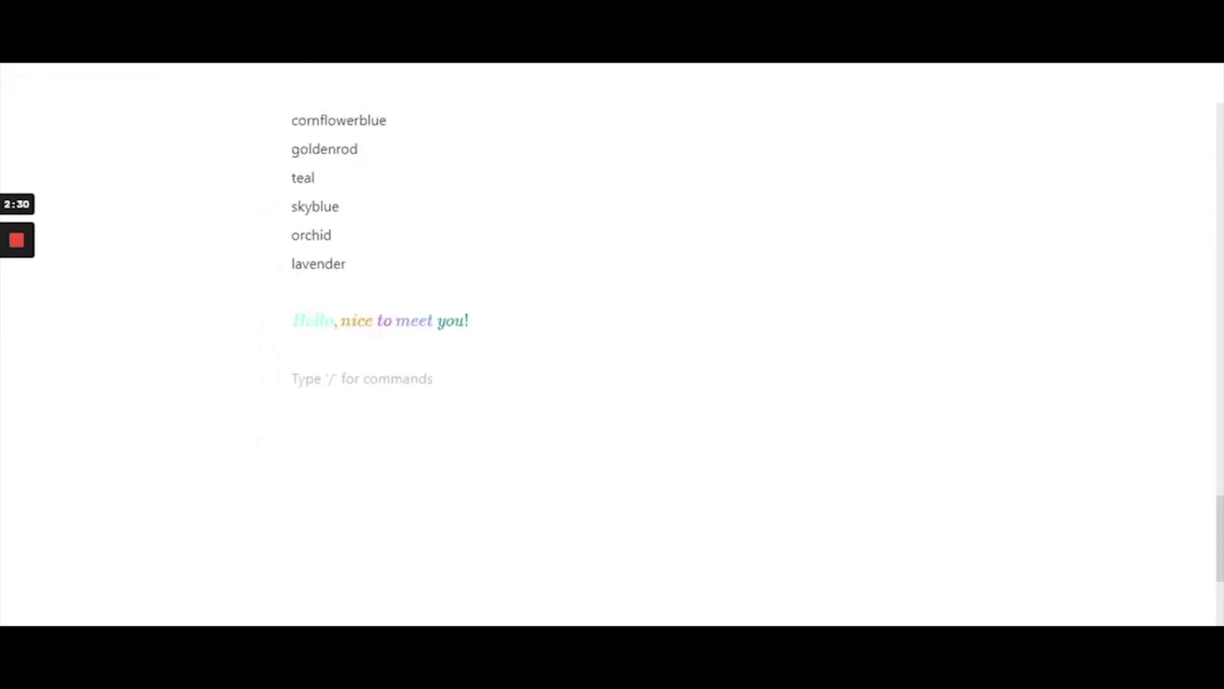
text(/)
key(Down)
key(Down)
key(Down)
key(Down)
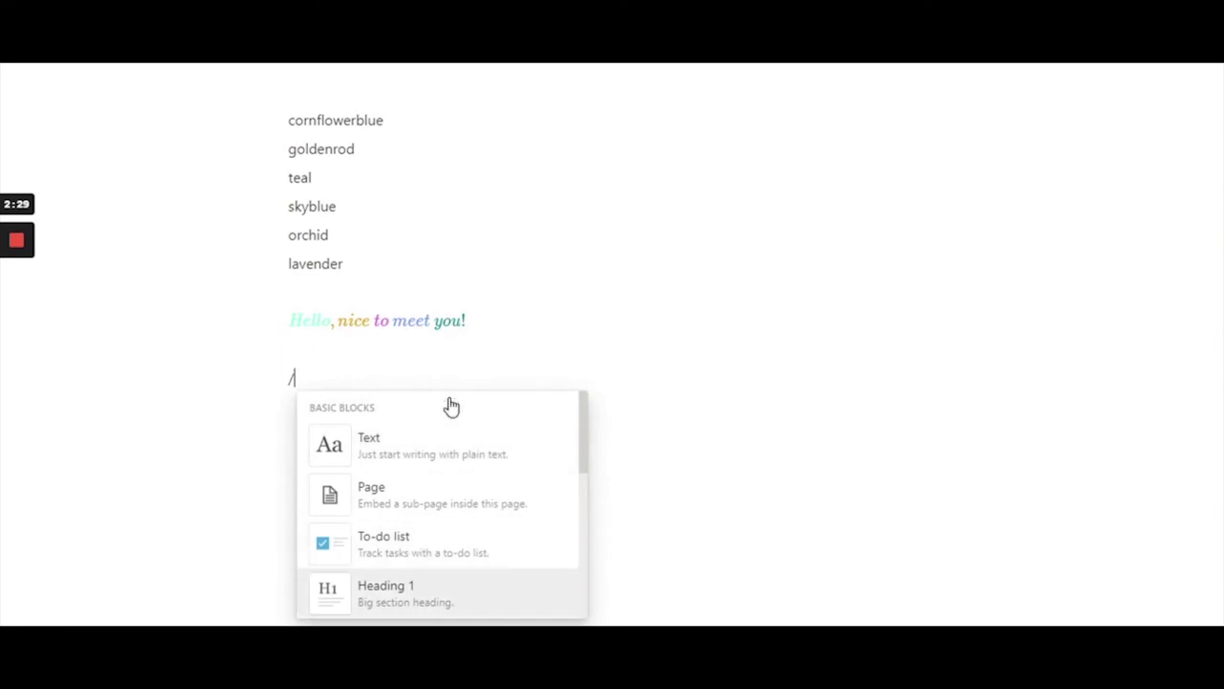
key(Return)
text(Hex)
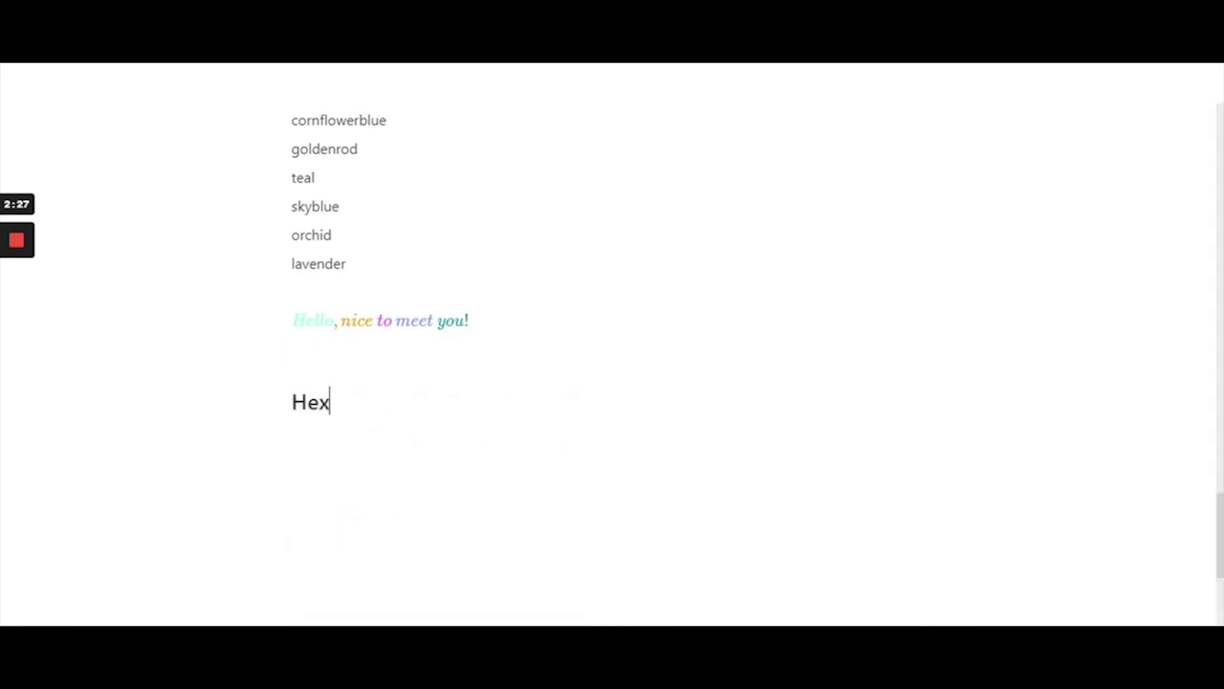
text( code)
key(Return)
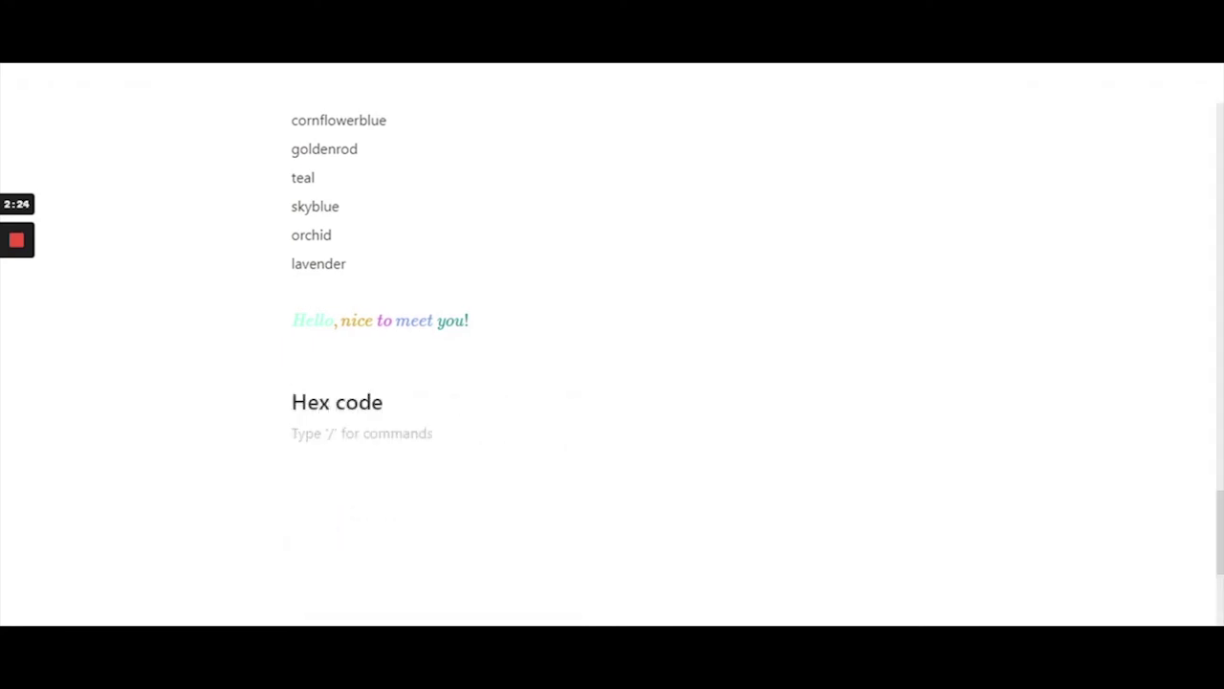
Step: Open the "meet" equation to examine the color name inside its braces and close it without changes
click(414, 321)
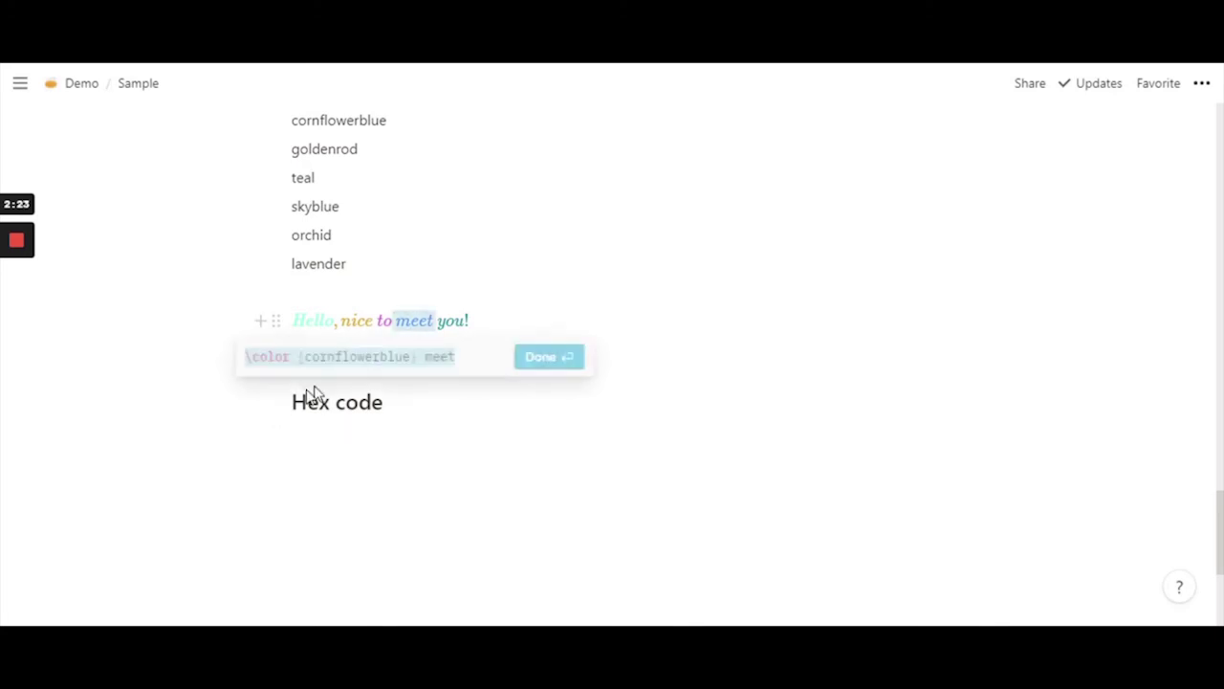
click(318, 356)
drag(304, 356, 406, 366)
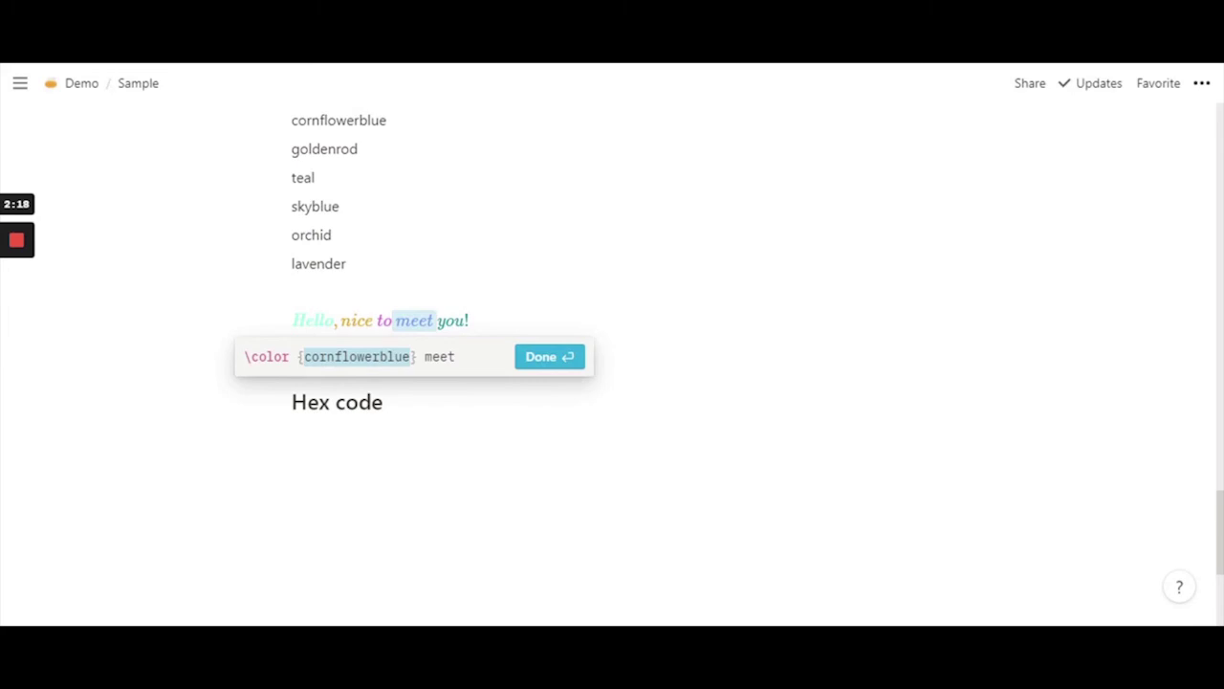
click(404, 356)
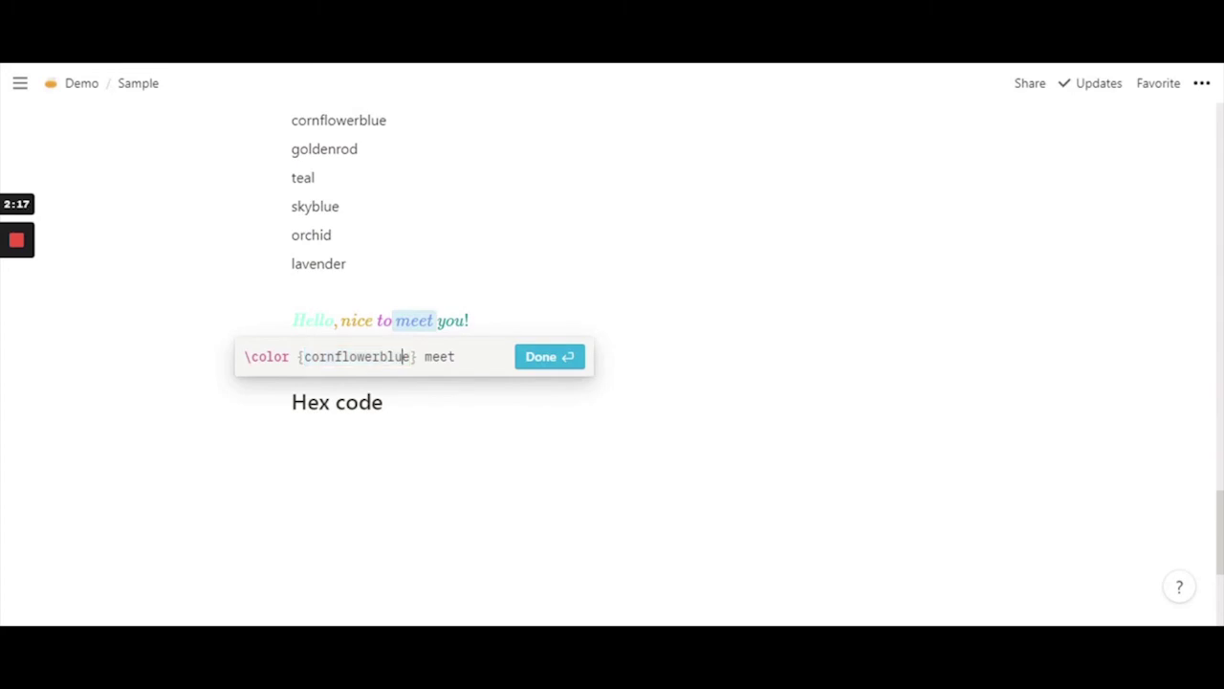
click(558, 358)
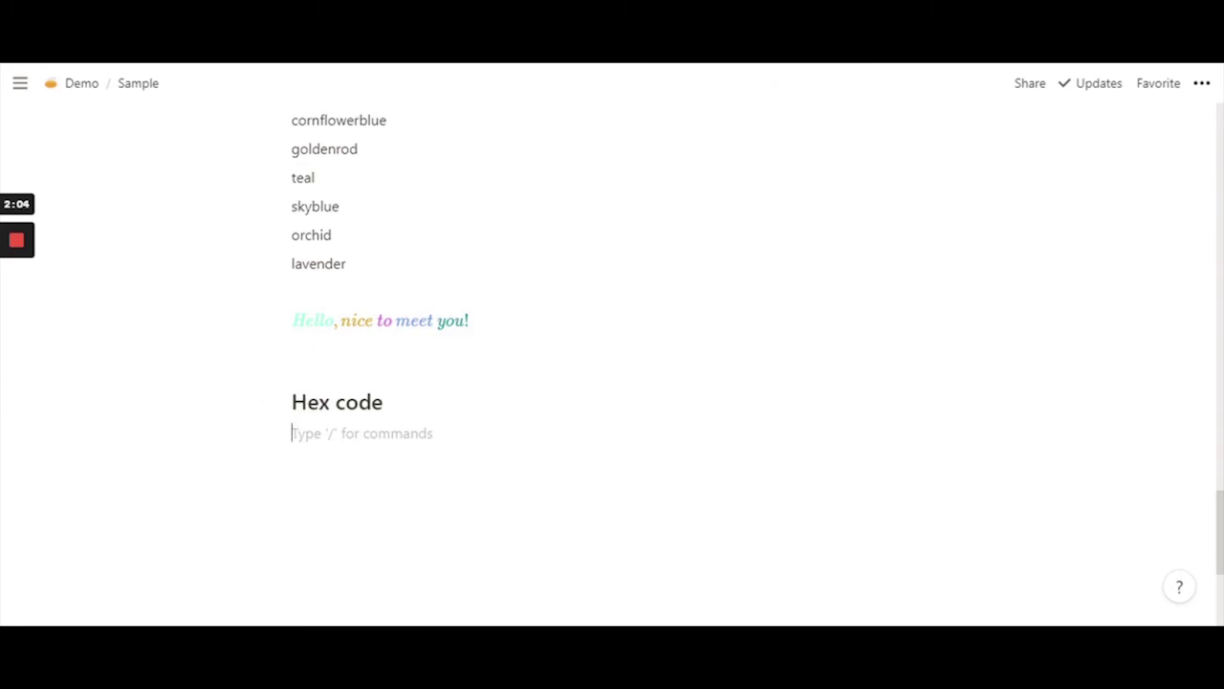
Step: Switch to Figma and select the gray rectangle on the canvas
key(alt+Tab)
click(591, 361)
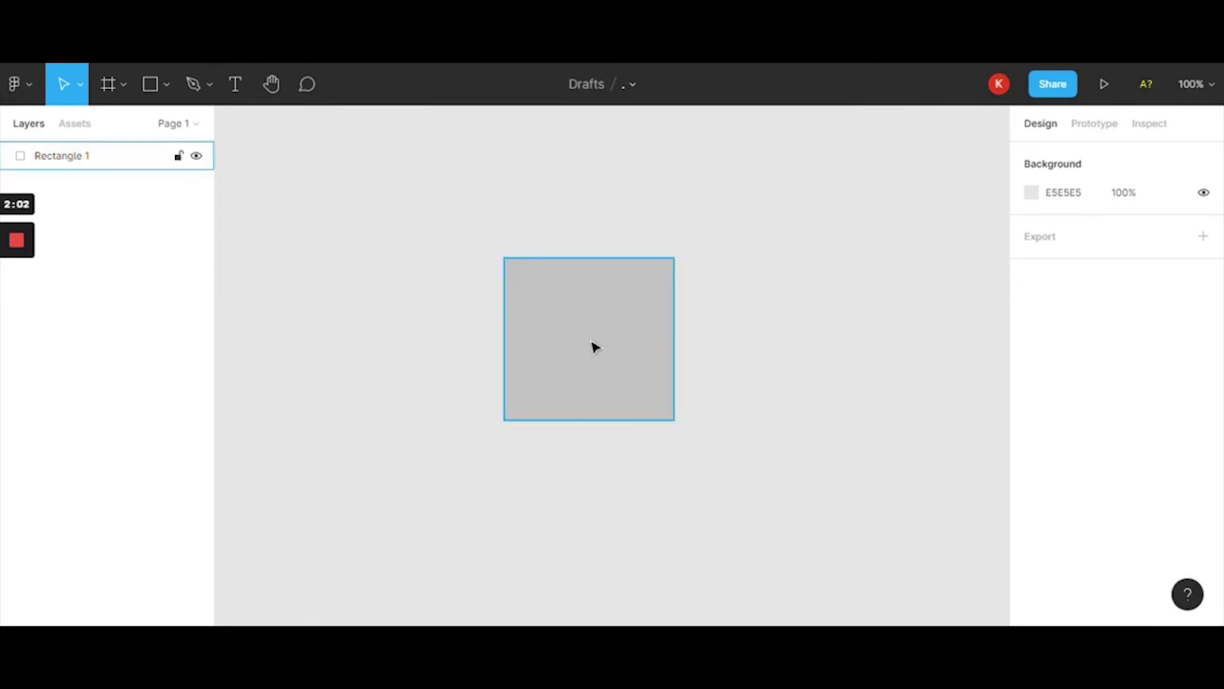
click(598, 323)
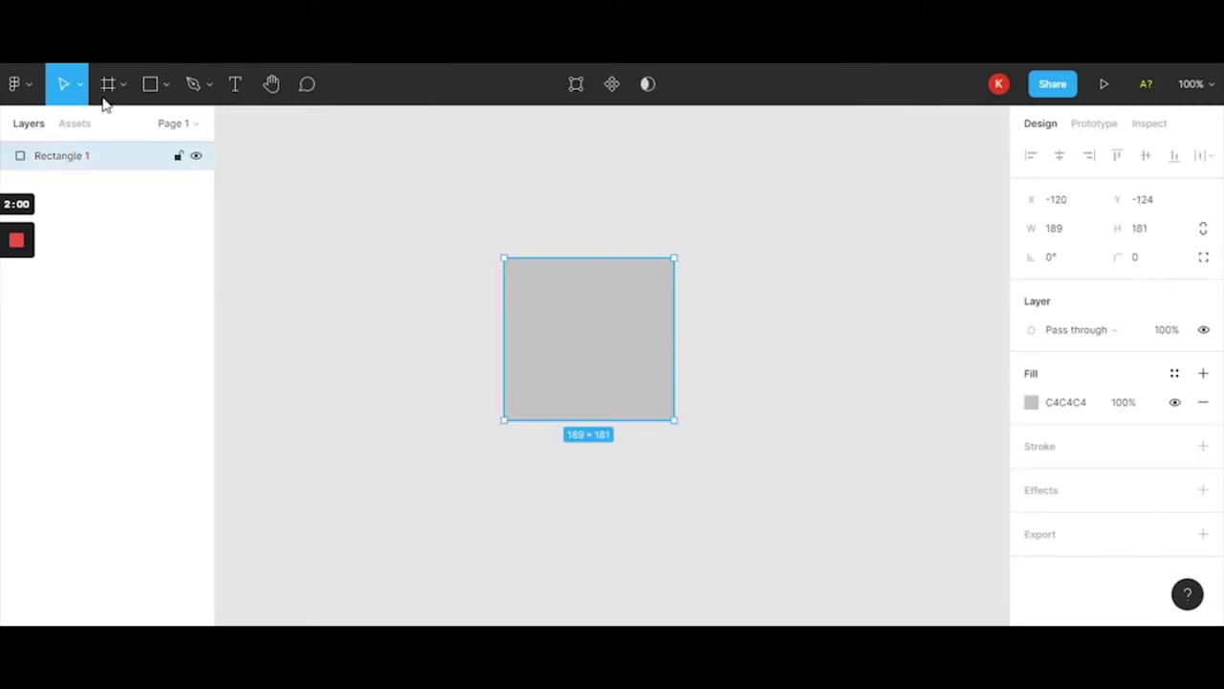
click(166, 85)
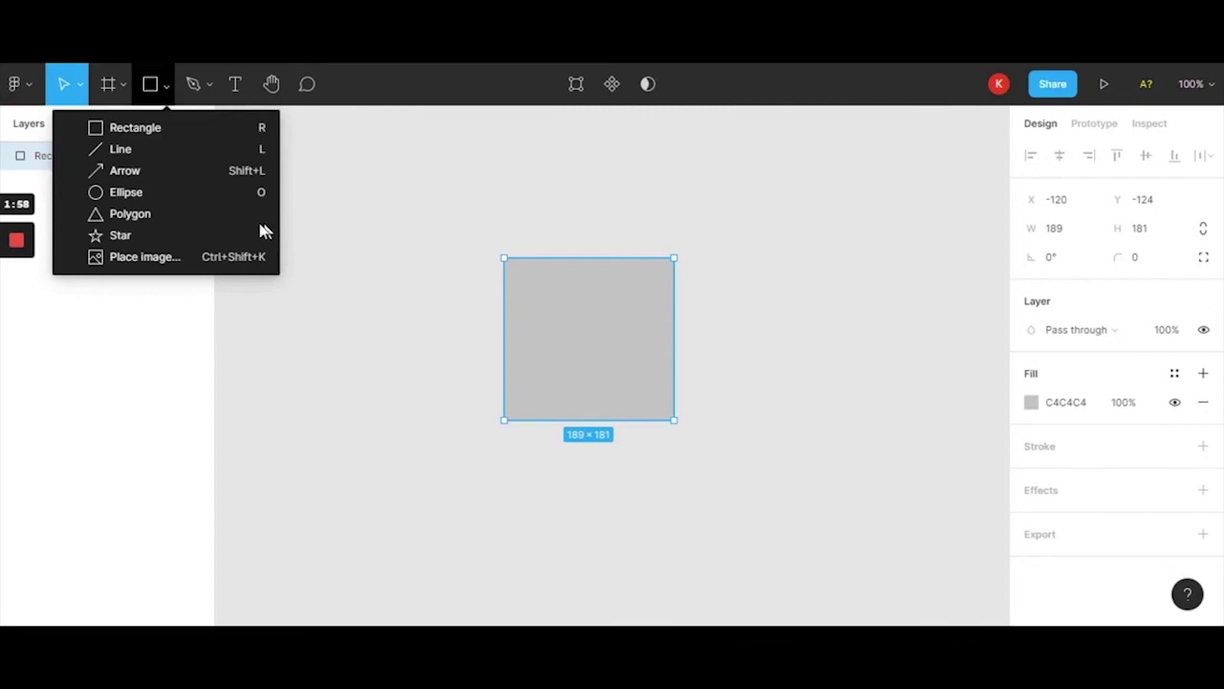
click(388, 239)
click(593, 370)
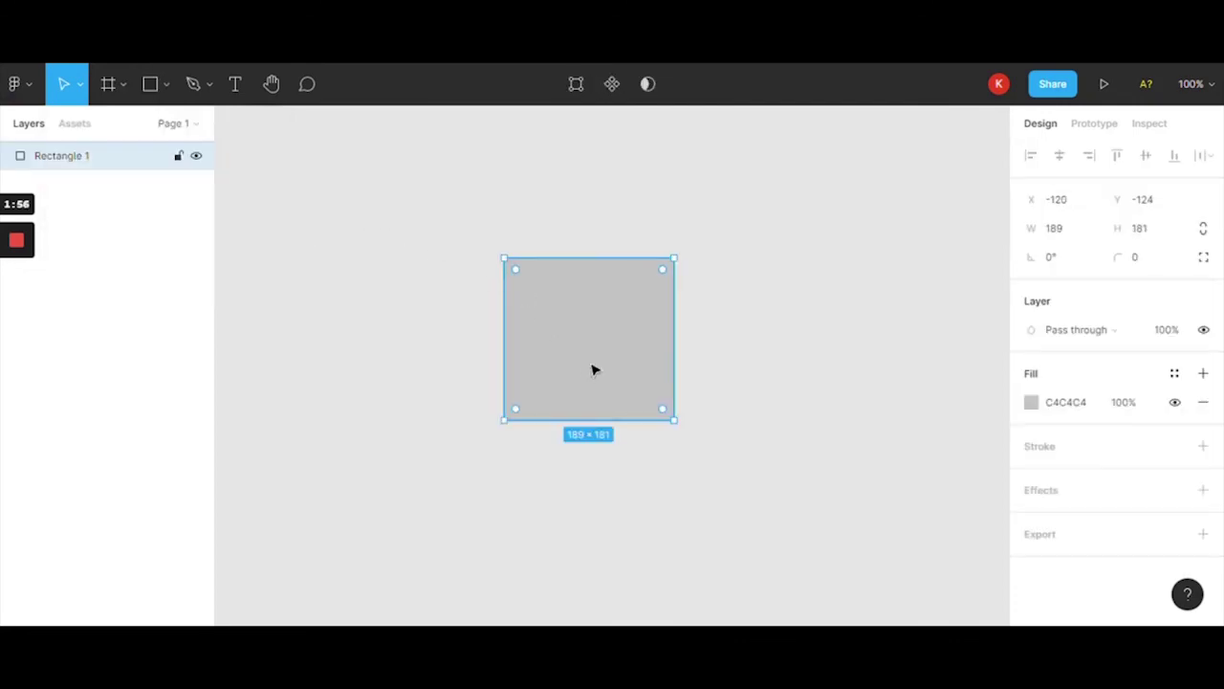
Step: Change the rectangle's solid fill to the blue 419EE1 and copy its hex code
click(1031, 402)
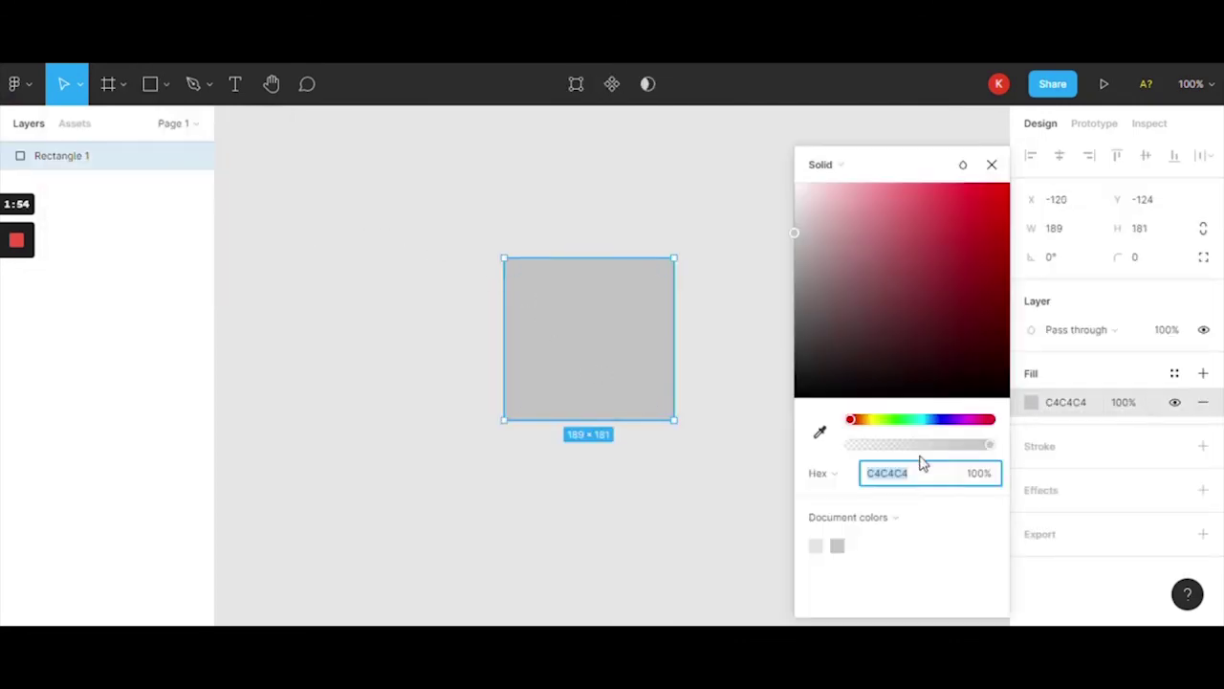
drag(911, 239, 947, 208)
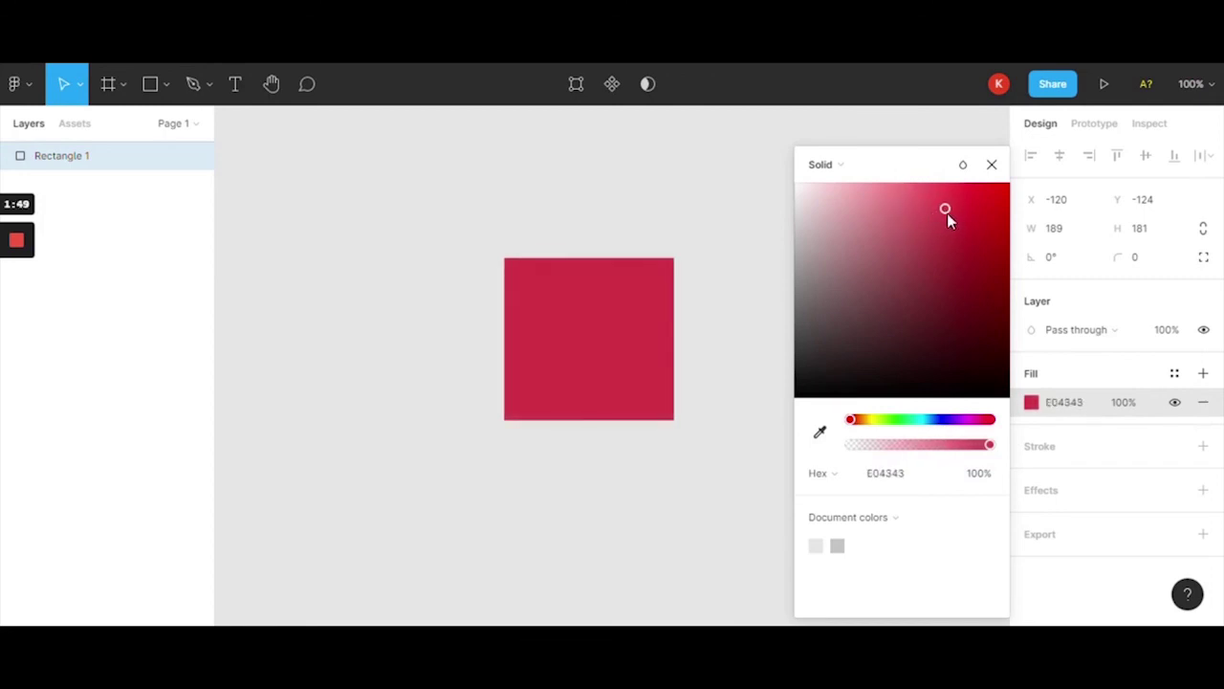
click(927, 421)
mouse_move(945, 426)
mouse_down()
mouse_move(931, 426)
mouse_move(964, 429)
mouse_move(932, 423)
mouse_up()
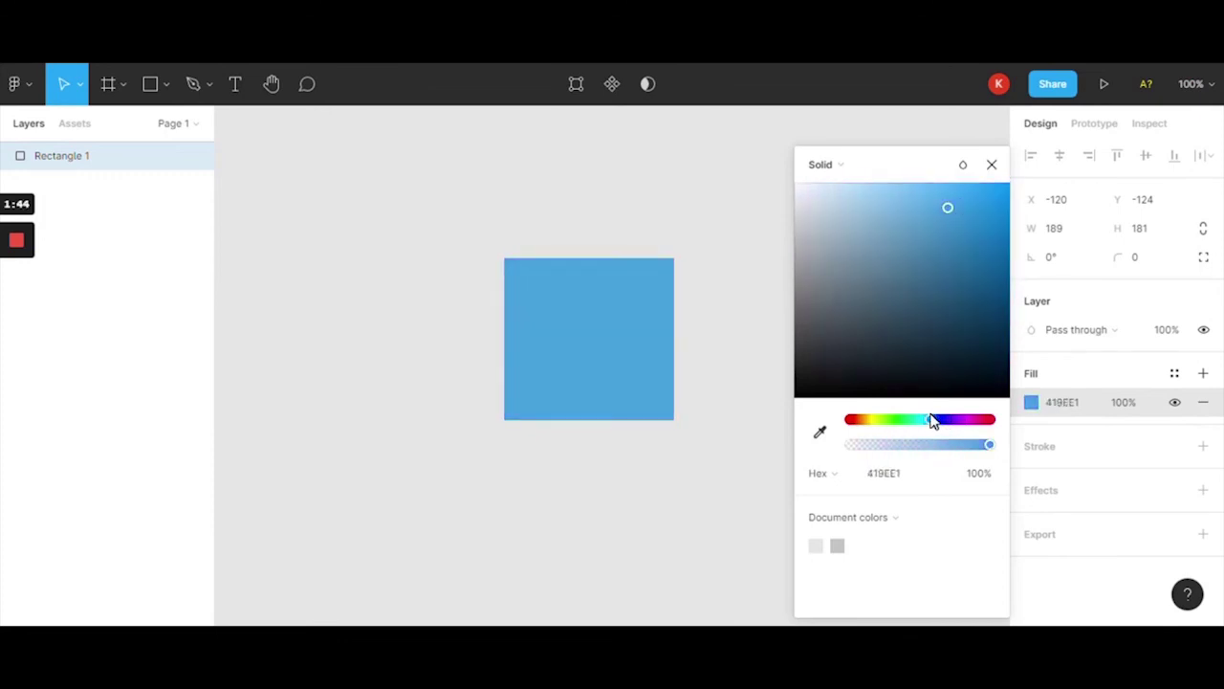
click(898, 480)
key(ctrl+c)
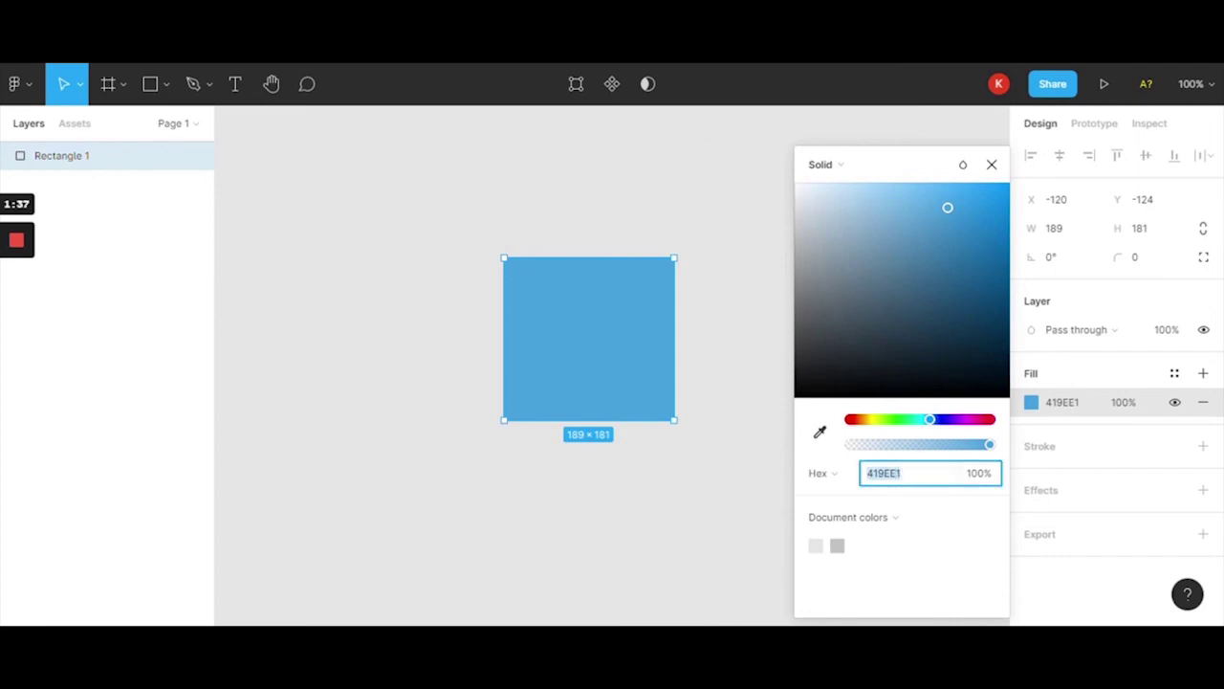
Step: Switch back to Notion, write "Hello" under the "Hex code" heading, and convert the word into an inline equation
key(alt+Tab)
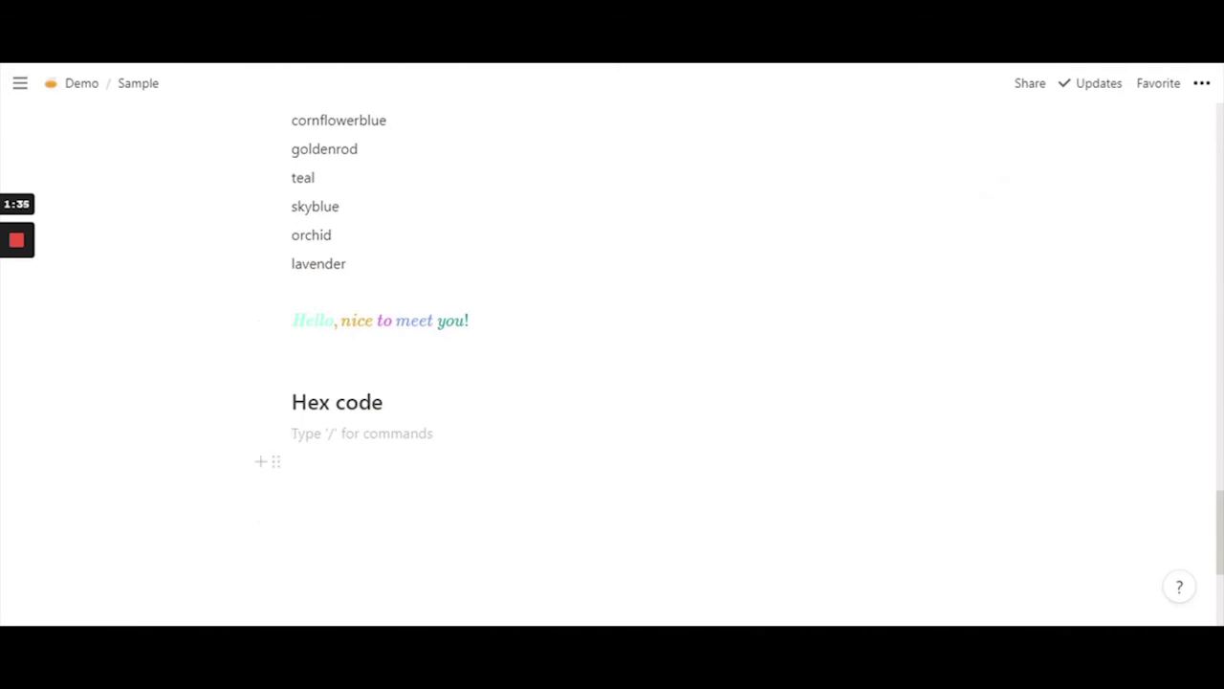
text(Hello)
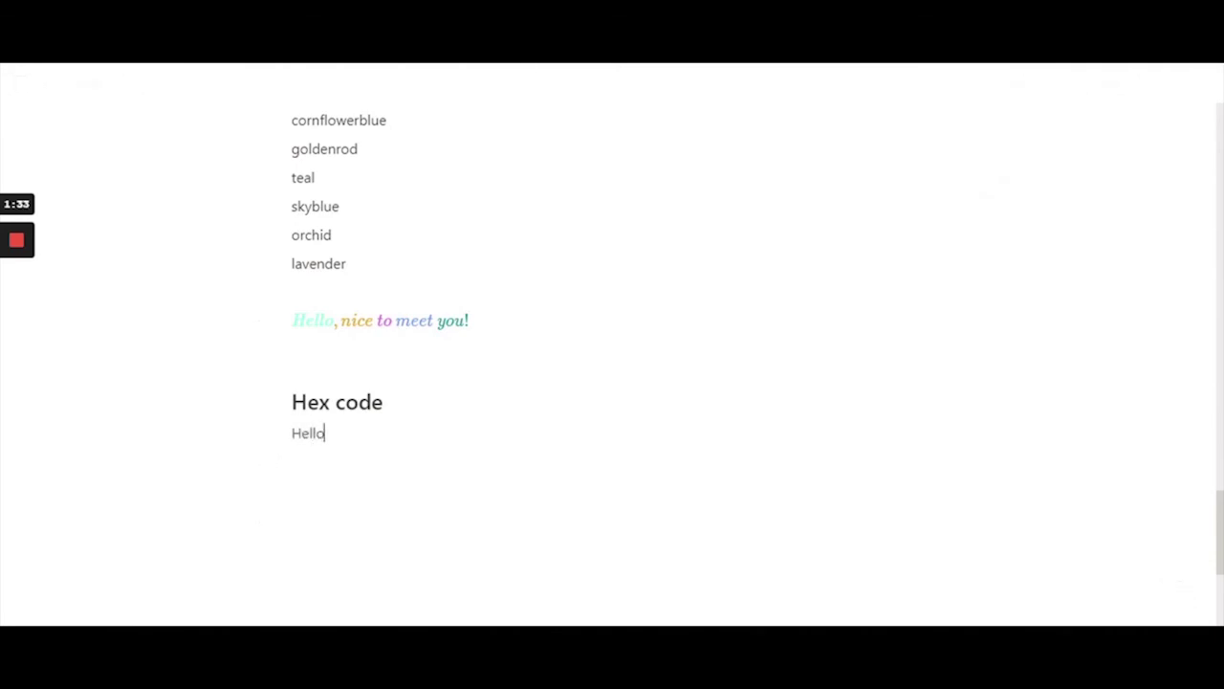
double_click(307, 433)
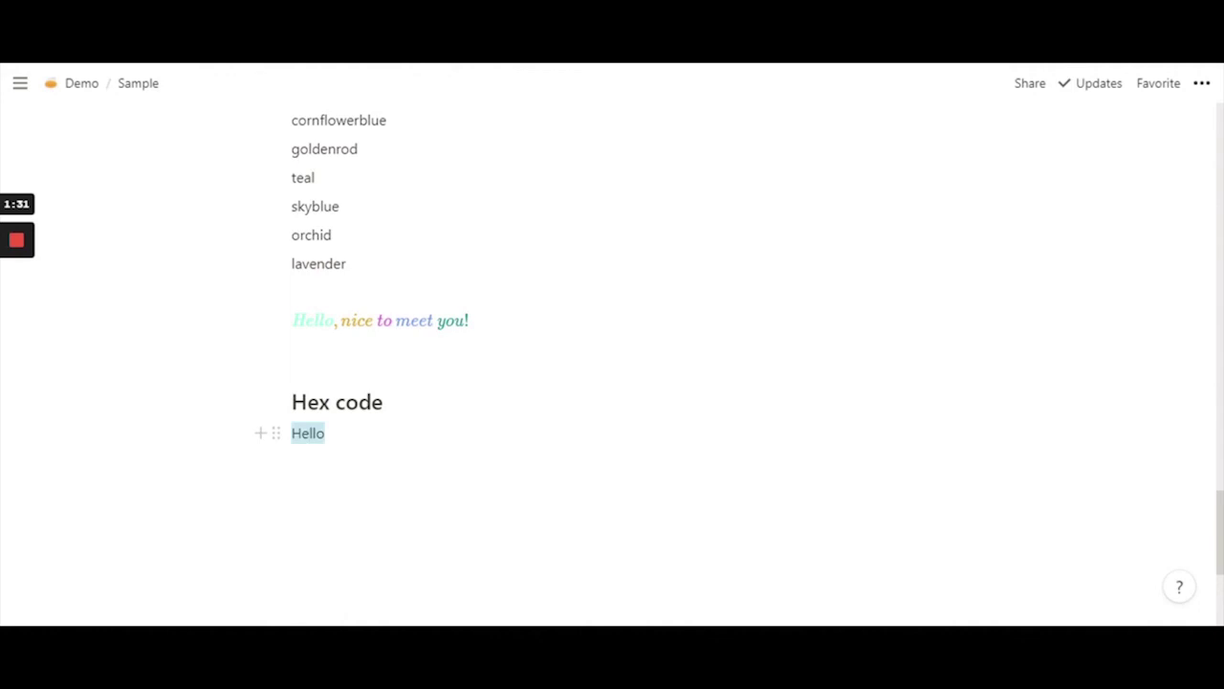
click(577, 400)
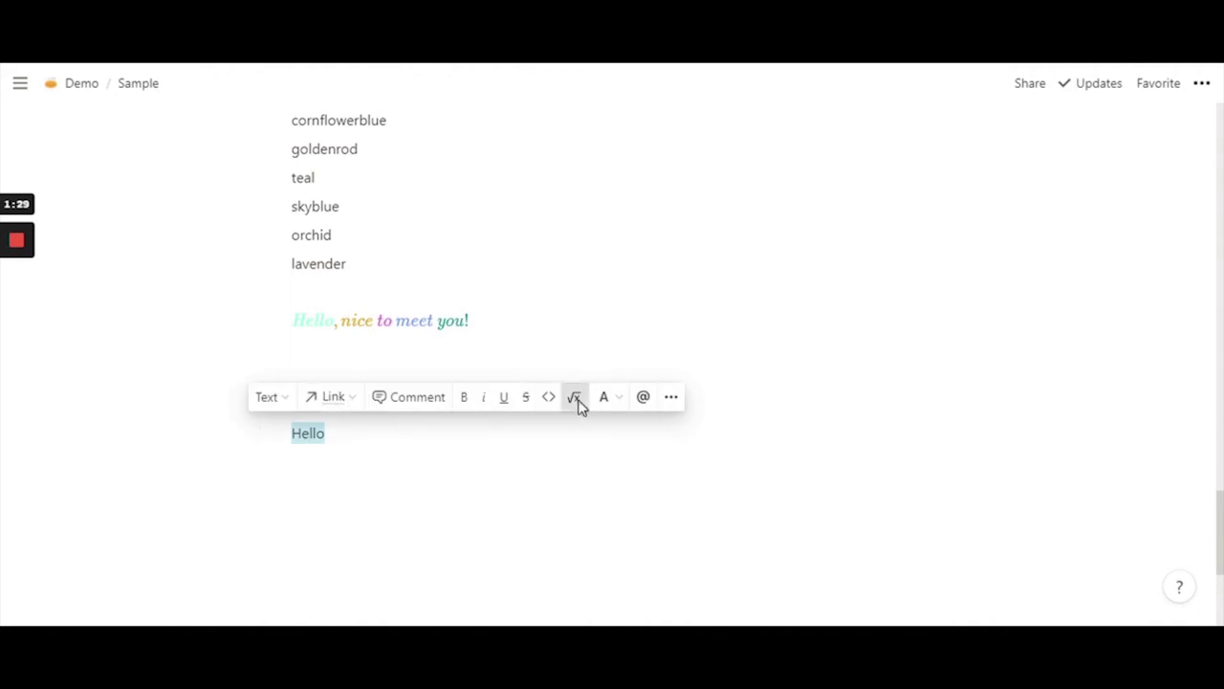
Step: Prefix the "Hello" equation under "Hex code" with \color{419EE1}, using the copied hex code, and confirm the equation
key(Left)
key(Left)
key(Left)
key(Left)
key(Left)
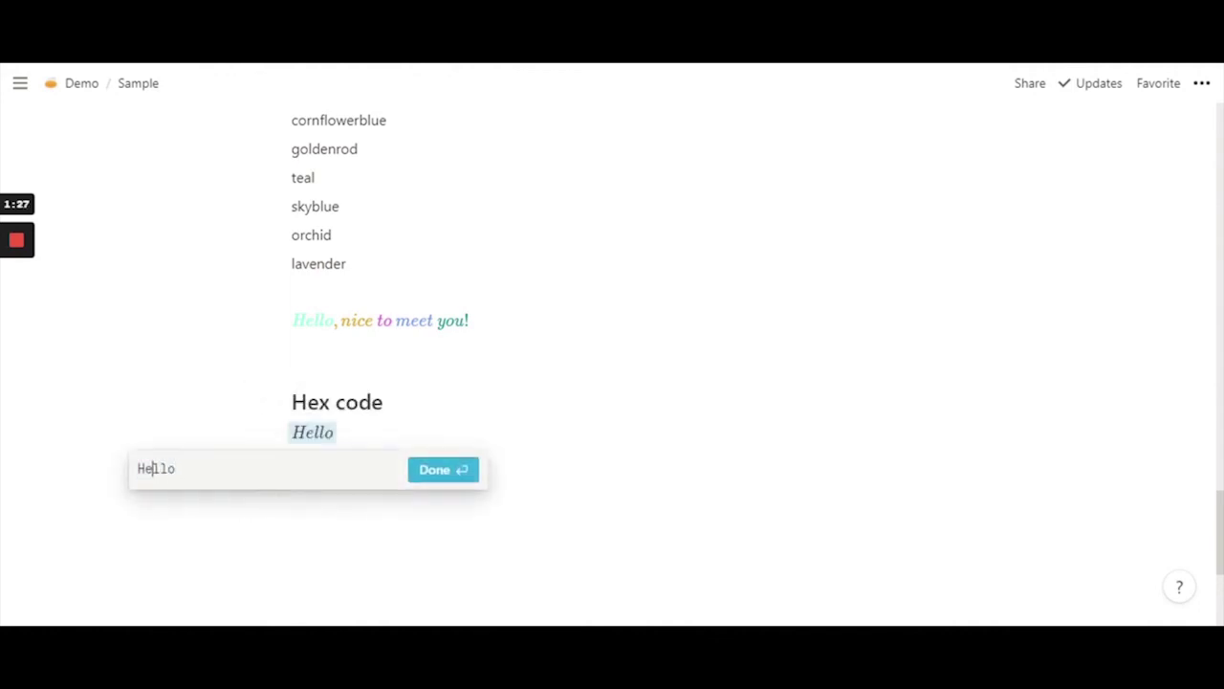
text(\color)
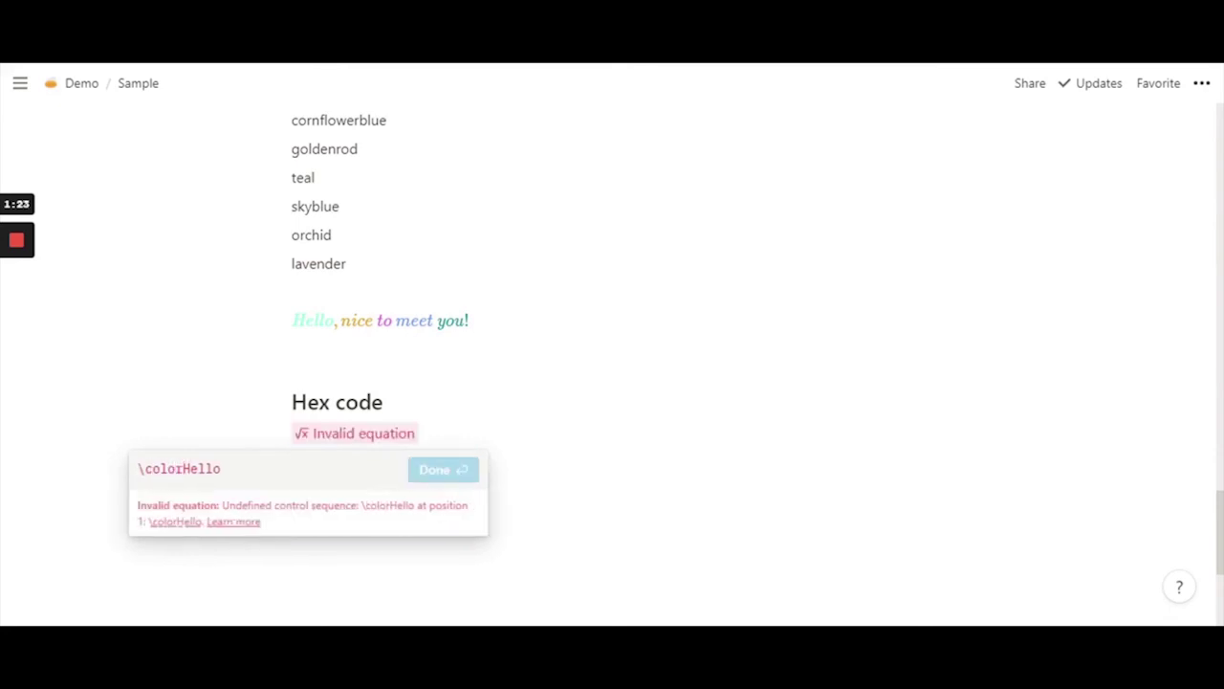
text({)
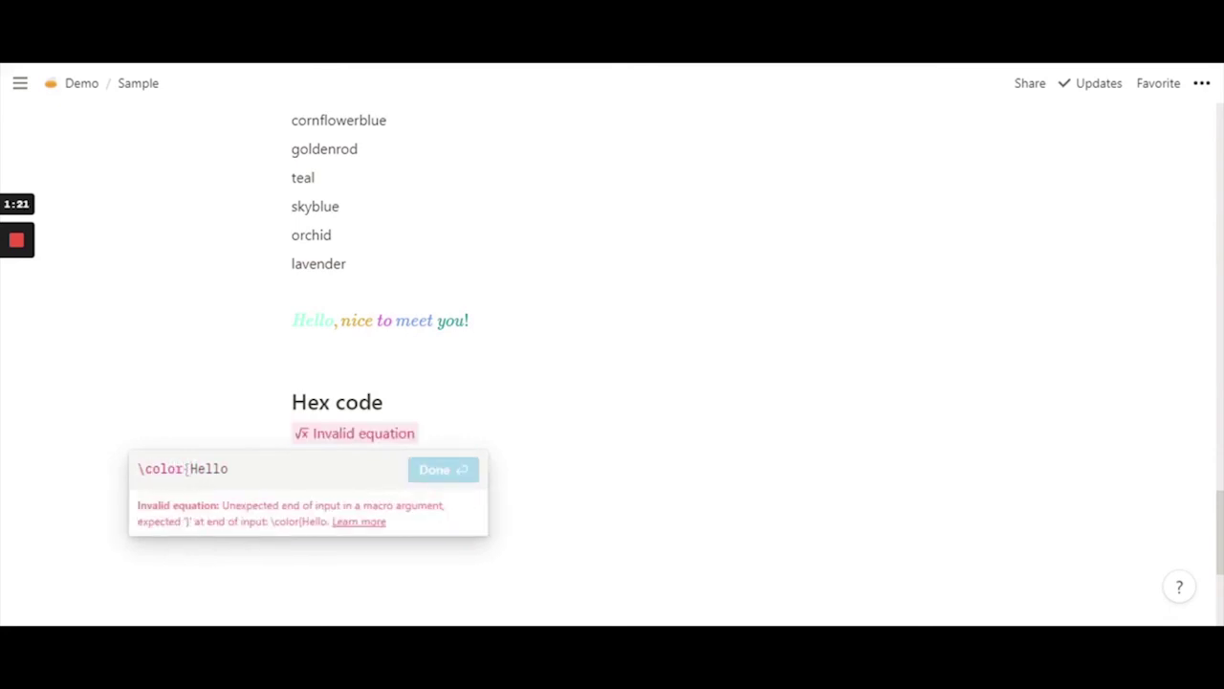
text(})
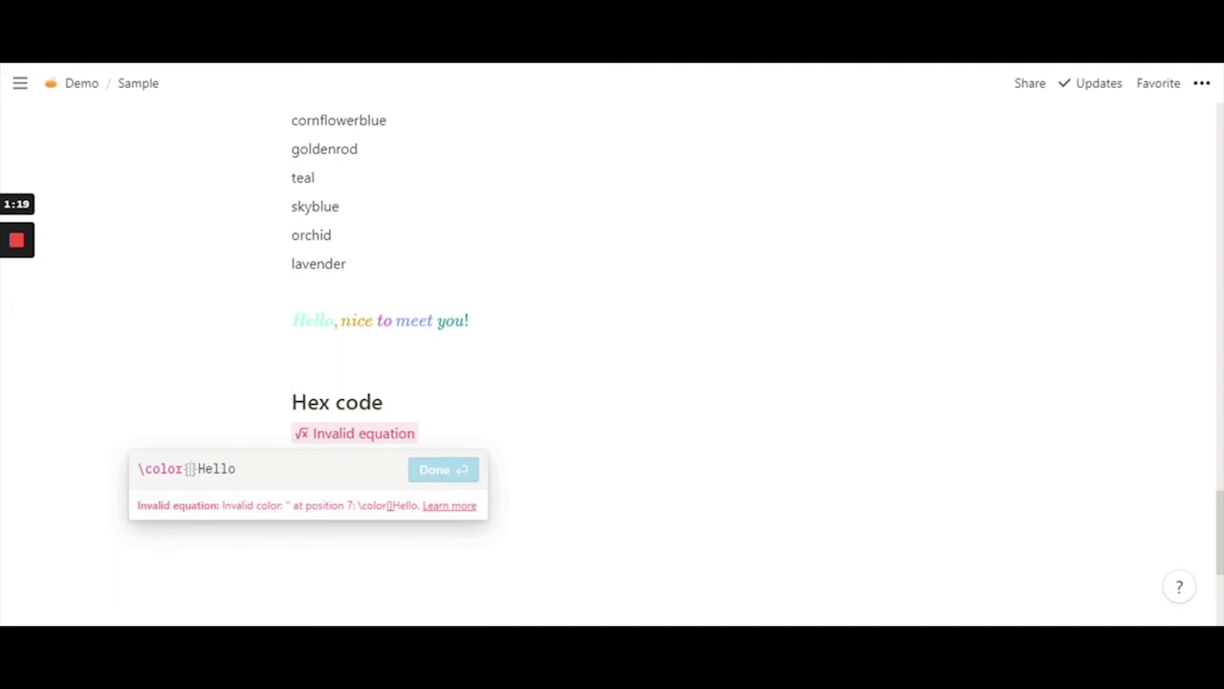
key(ctrl+v)
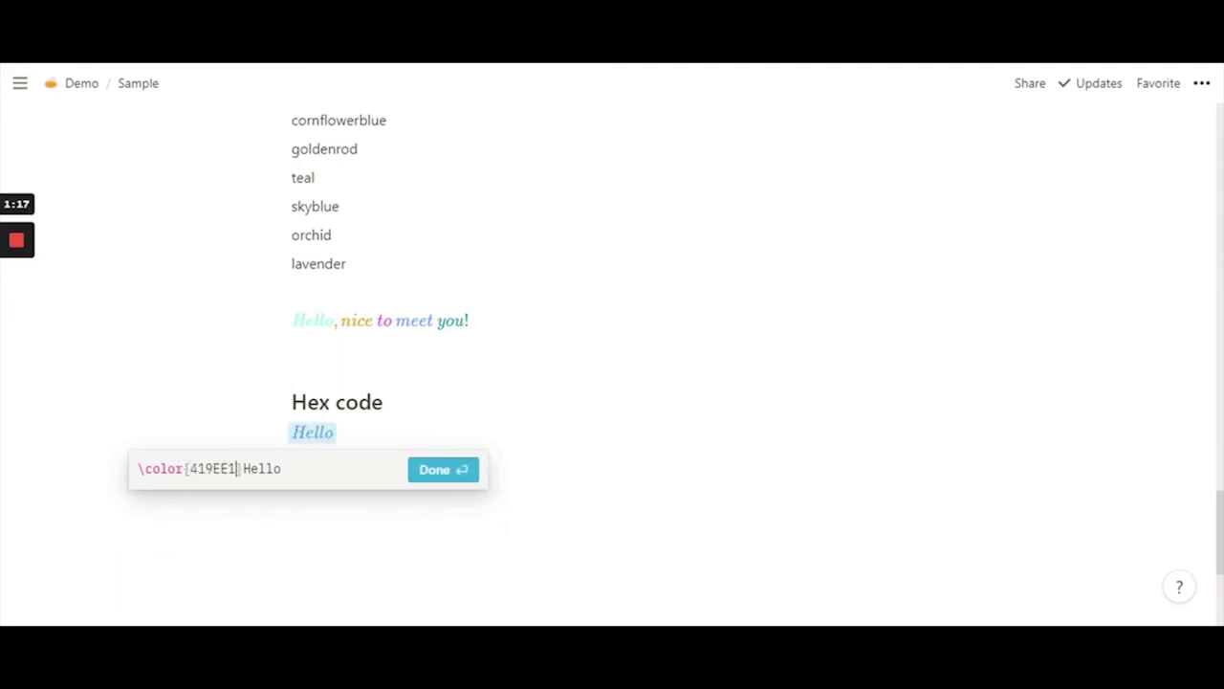
click(445, 470)
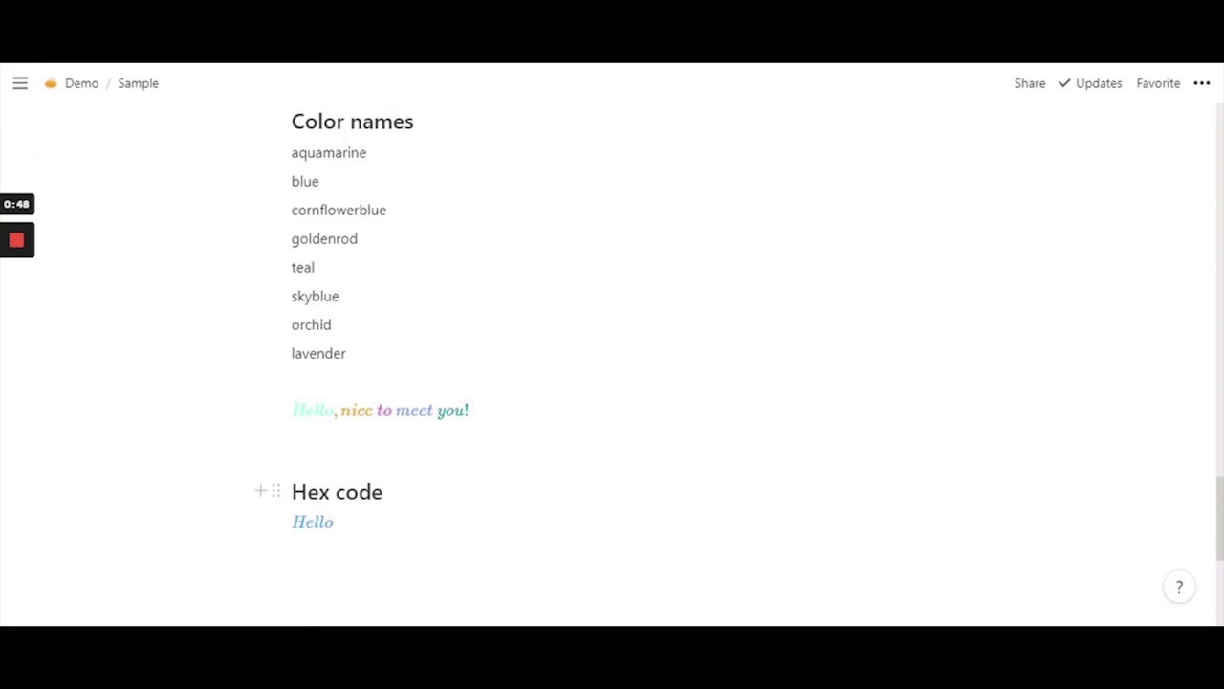
Step: Switch to Adobe Color, examine the hex codes beneath the color wheel's palette swatches, and return to the Notion page
click(383, 492)
key(alt+Tab)
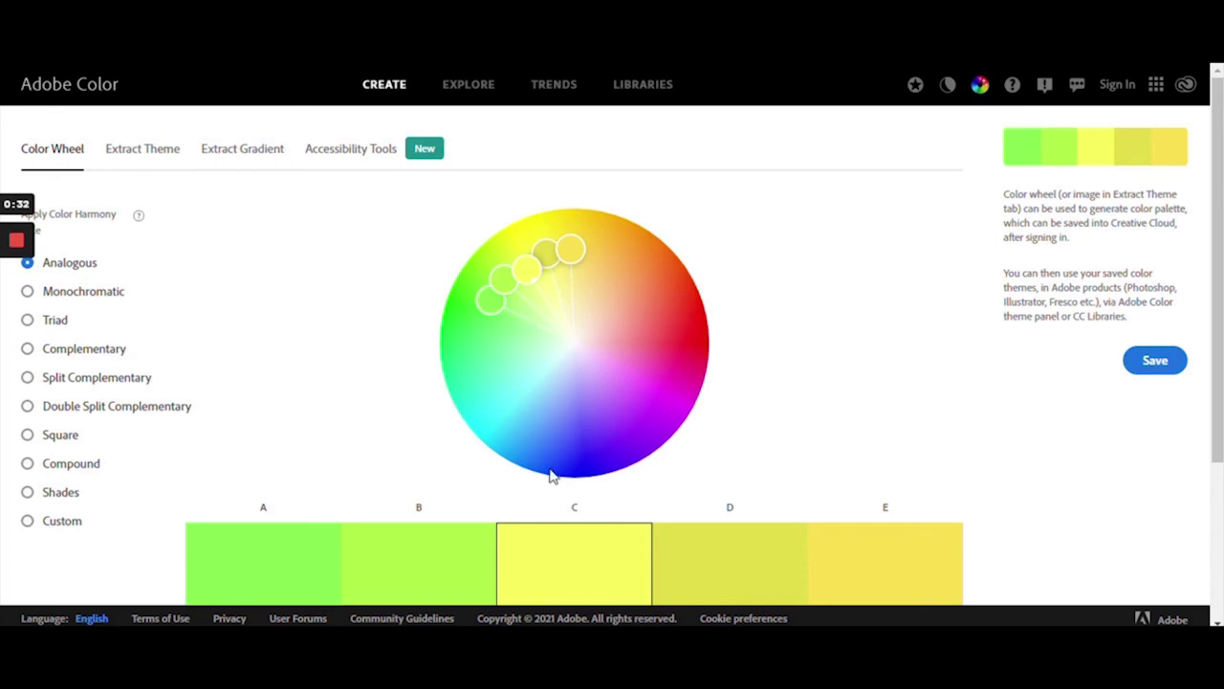
scroll(369, 413, down, 3)
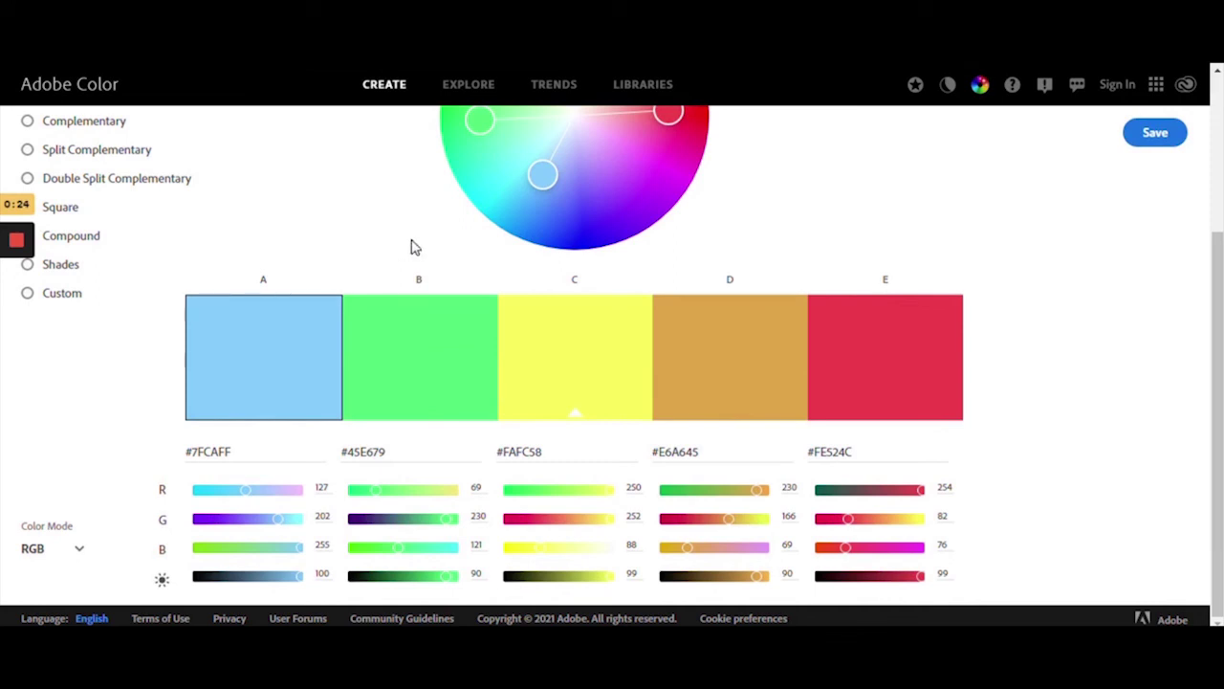
key(ctrl+Tab)
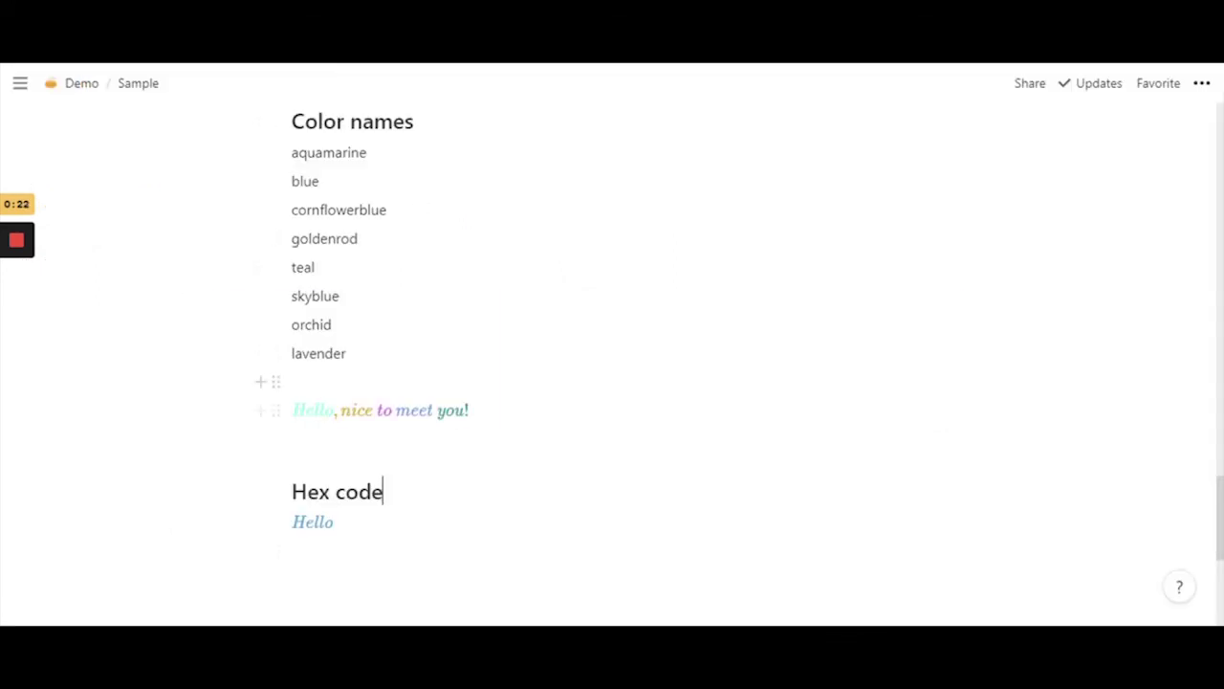